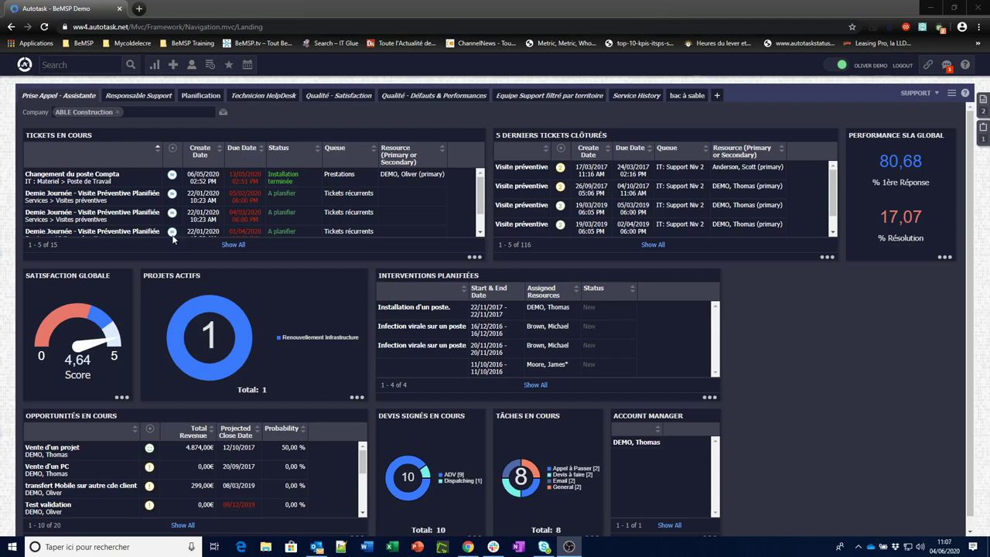
Go to Admin Features & Settings and open the Resources/Users list under Resources/Users (HR).
{"action": "left_click", "coordinate": [25, 64]}
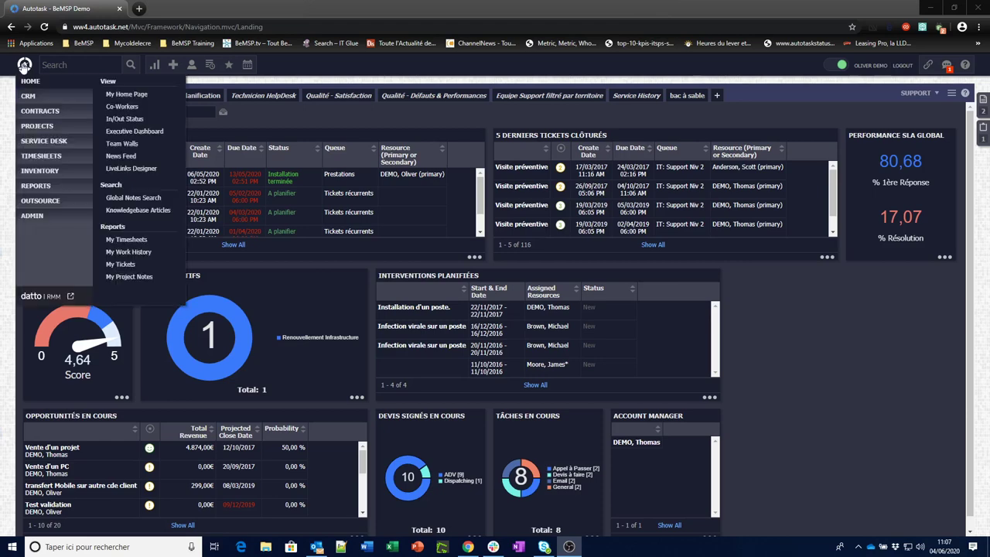
{"action": "mouse_move", "coordinate": [32, 219]}
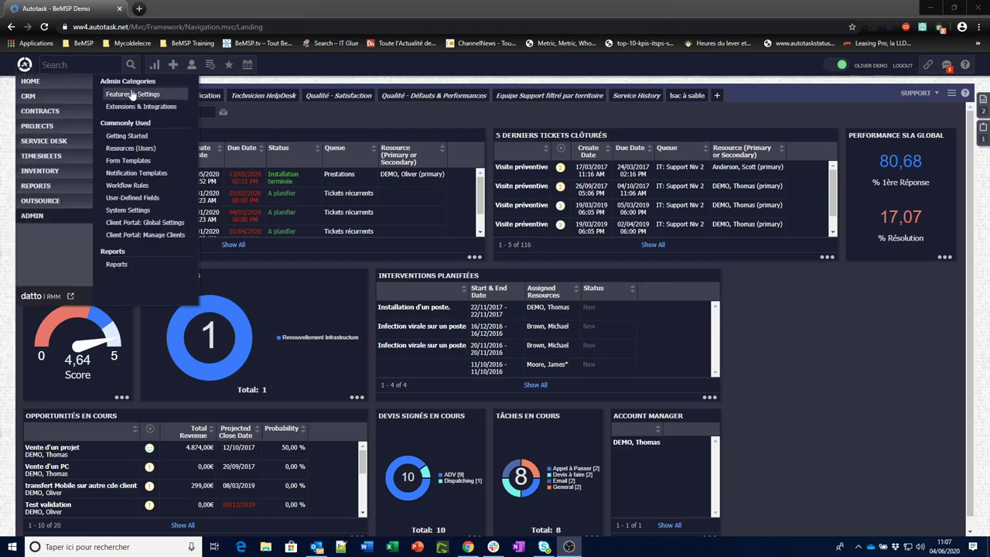
{"action": "left_click", "coordinate": [130, 96]}
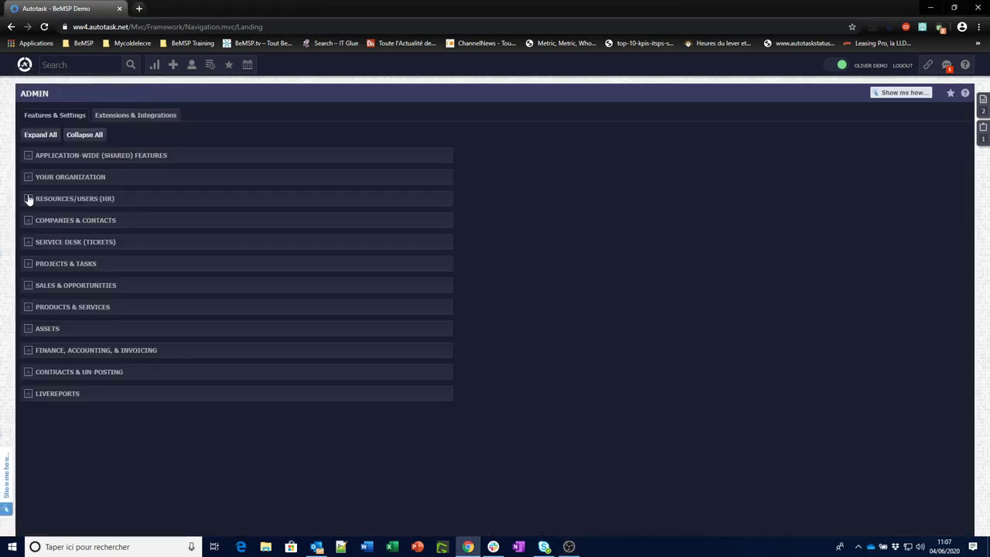
{"action": "left_click", "coordinate": [28, 199]}
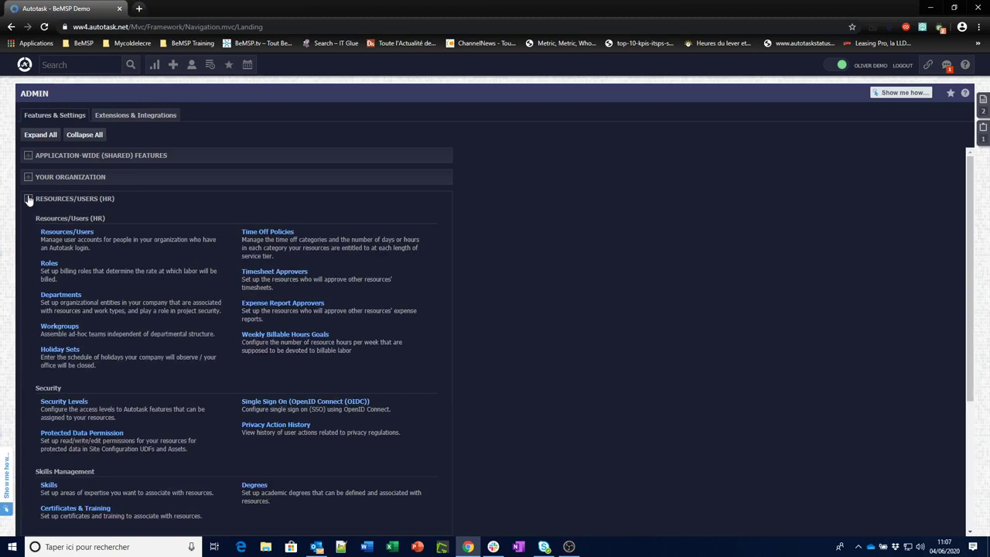
{"action": "left_click", "coordinate": [68, 239]}
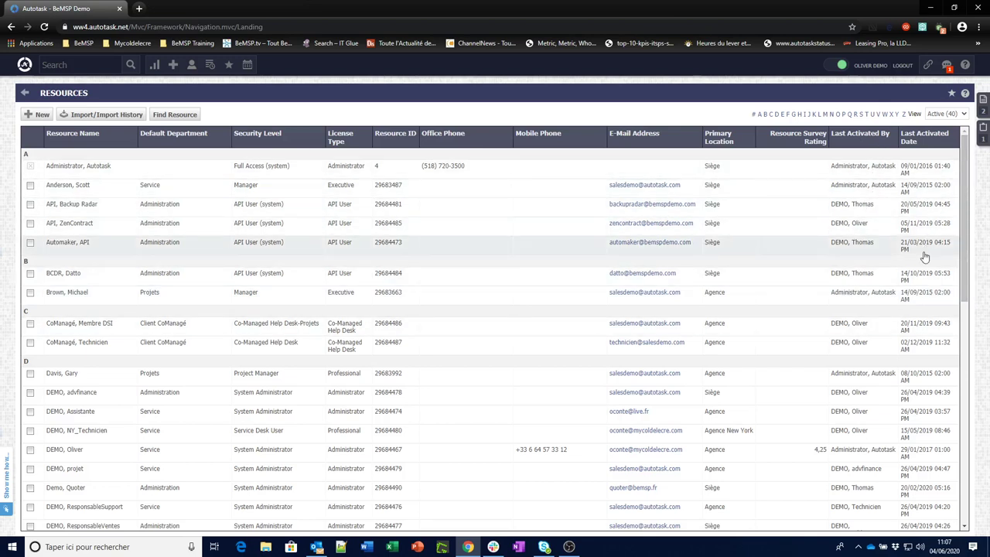
Open the Resources list's View dropdown to choose between active and inactive resources.
{"action": "left_click", "coordinate": [965, 114]}
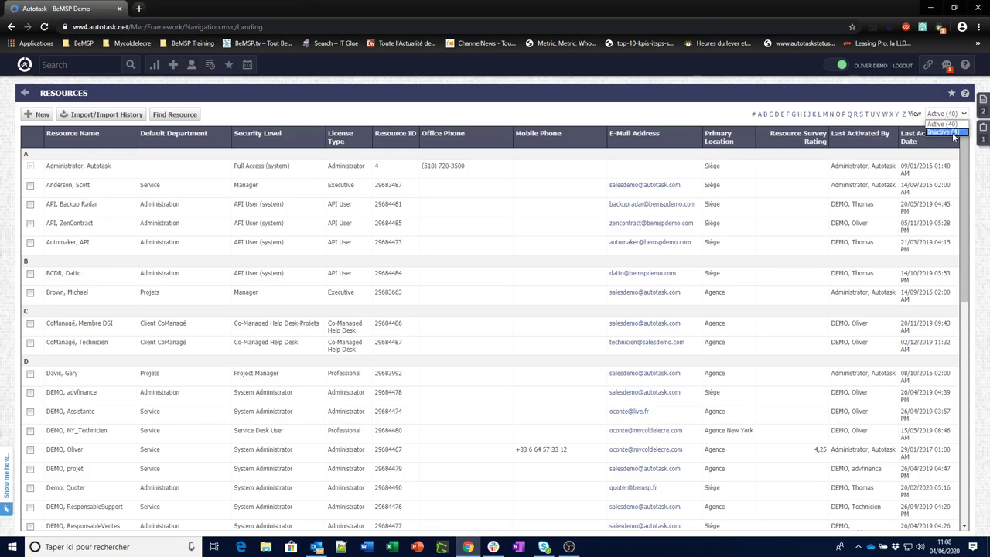
Show the 4 inactive resources, switch back to the 40 active ones, then select the DEMO, Assistante row.
{"action": "left_click", "coordinate": [954, 135]}
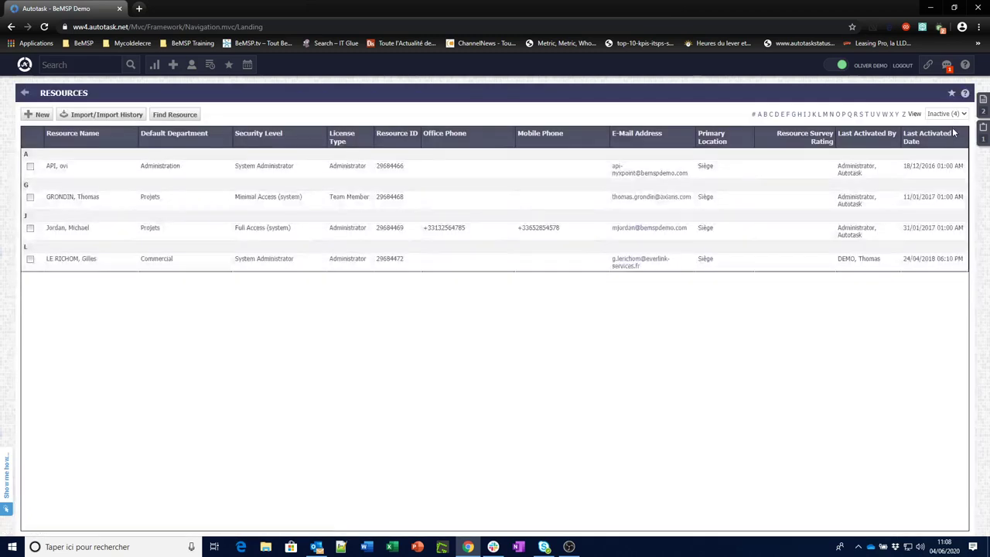
{"action": "left_click", "coordinate": [965, 115]}
{"action": "left_click", "coordinate": [937, 126]}
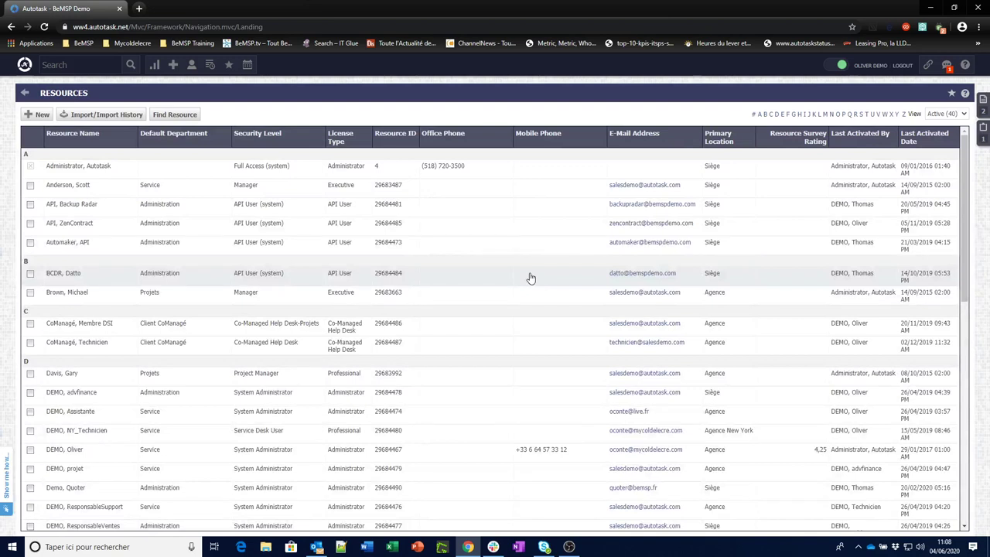
{"action": "left_click", "coordinate": [163, 422]}
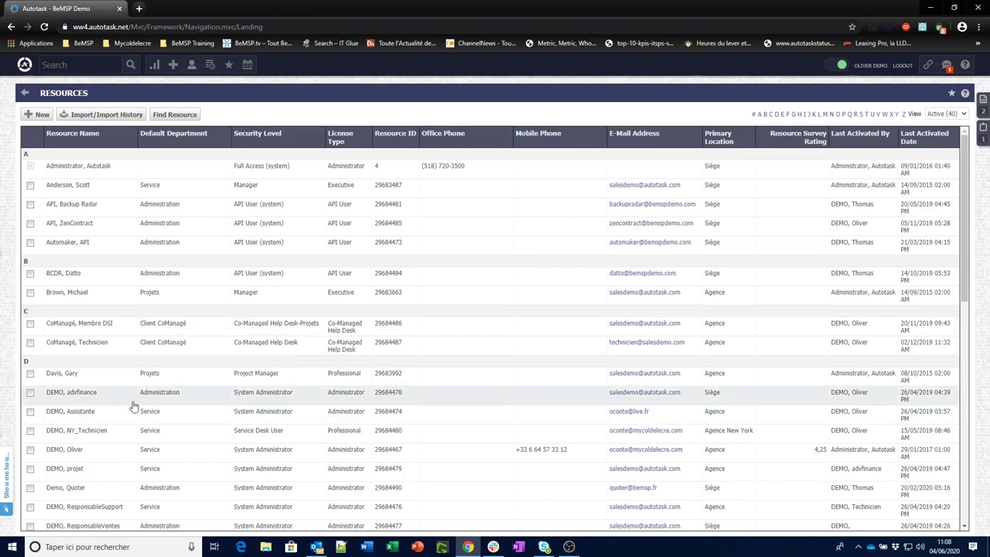
{"action": "left_click", "coordinate": [160, 420]}
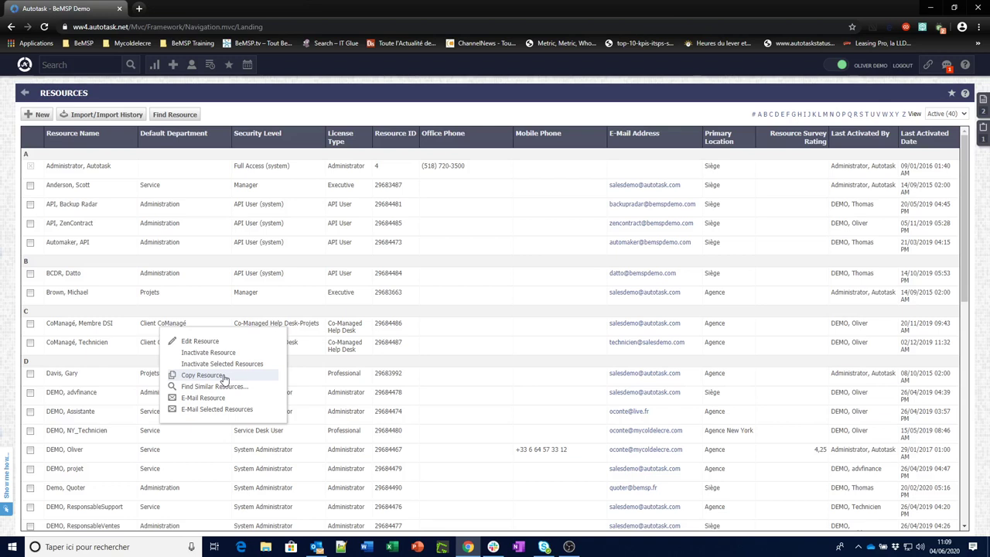
Edit the DEMO, Assistante resource and view its Security tab showing System Administrator level.
{"action": "right_click", "coordinate": [103, 328]}
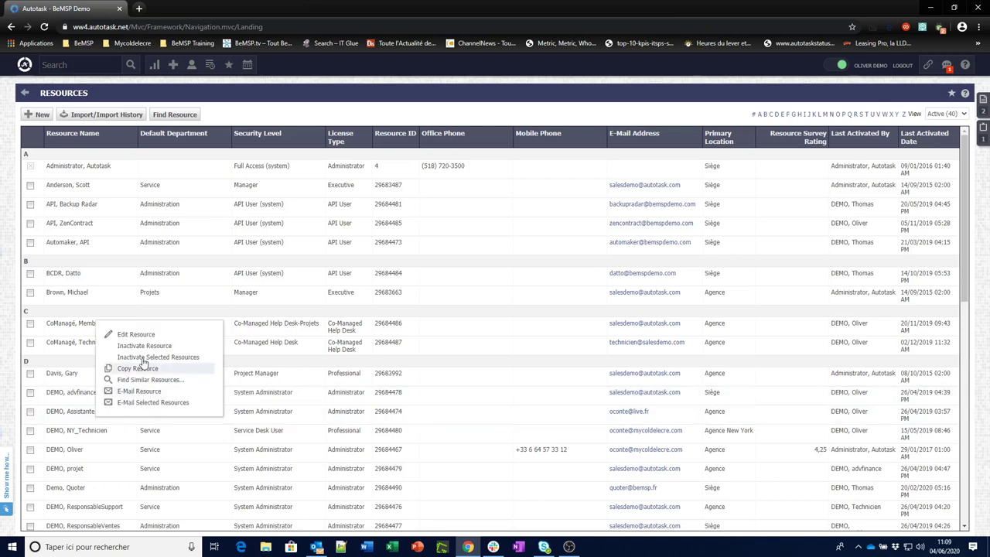
{"action": "left_click", "coordinate": [138, 335]}
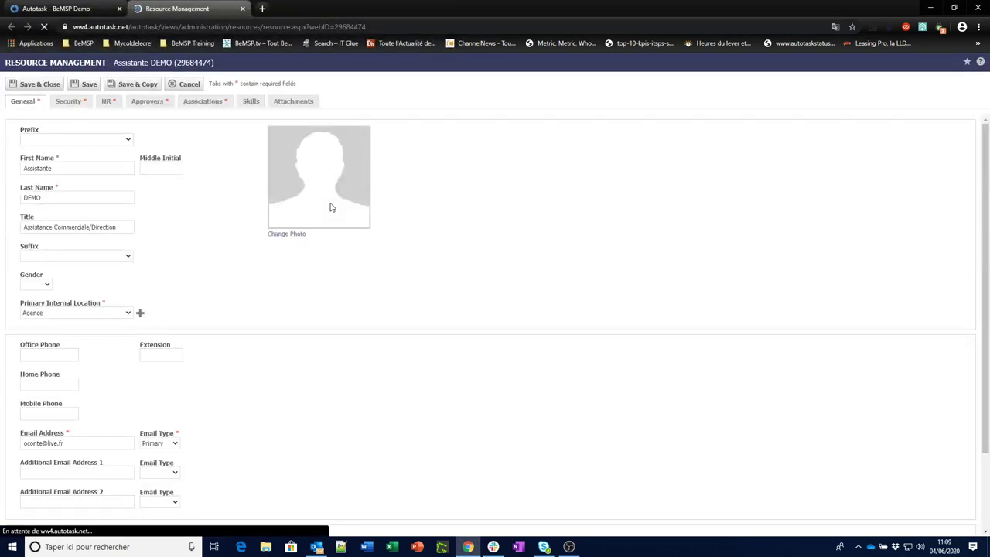
{"action": "left_click", "coordinate": [65, 102]}
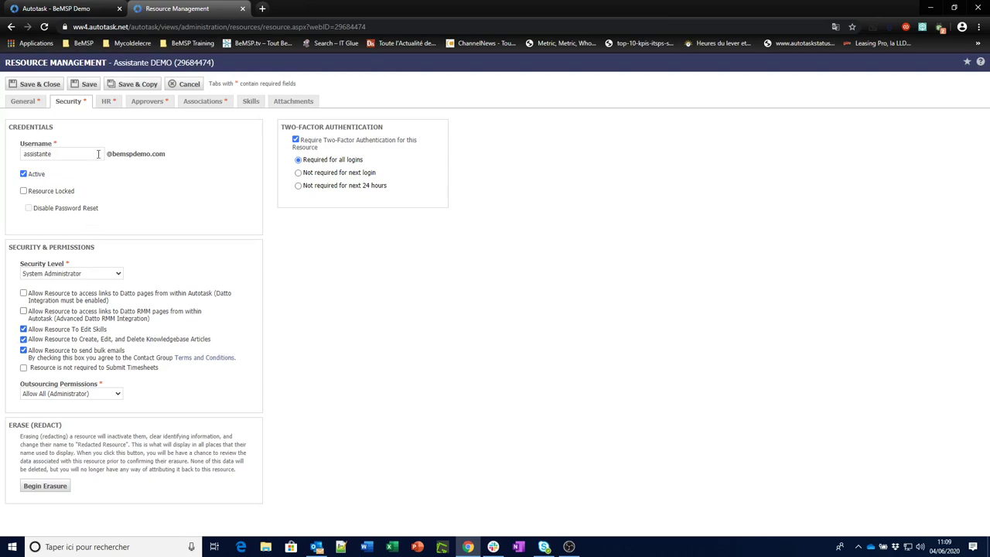
Browse Assistante DEMO's HR tab and its Associations (departments, queues, roles), then return to HR.
{"action": "left_click", "coordinate": [108, 107]}
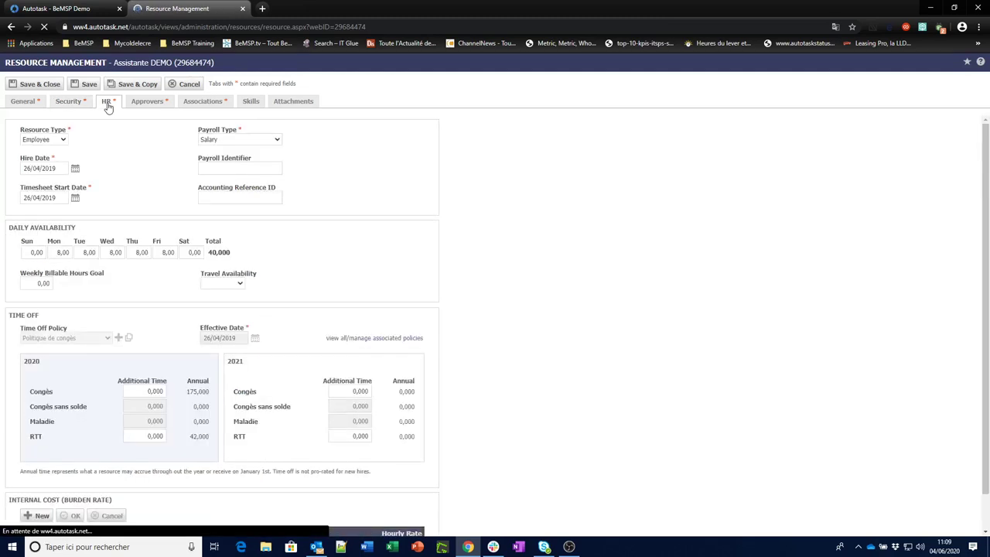
{"action": "left_click", "coordinate": [155, 104]}
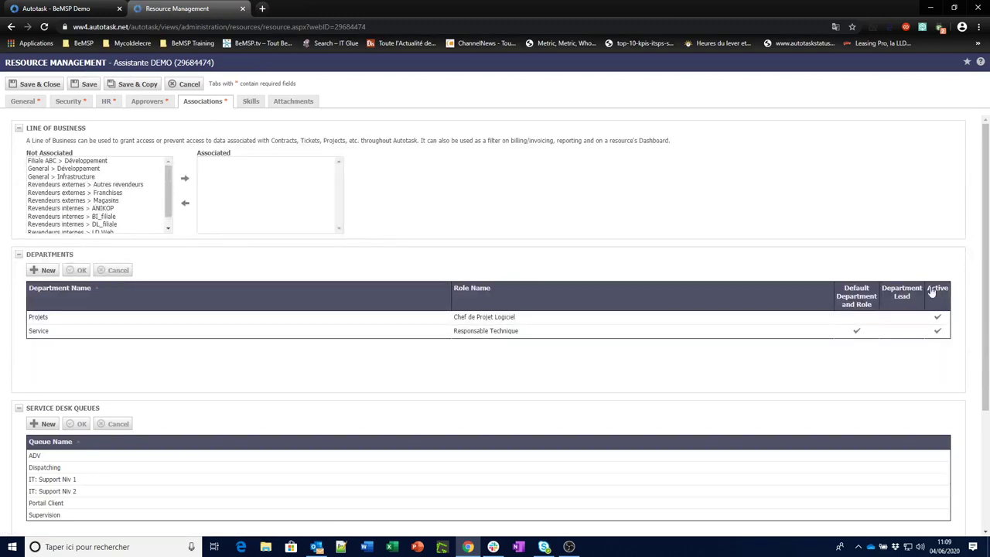
{"action": "left_click_drag", "start_coordinate": [985, 221], "coordinate": [987, 334]}
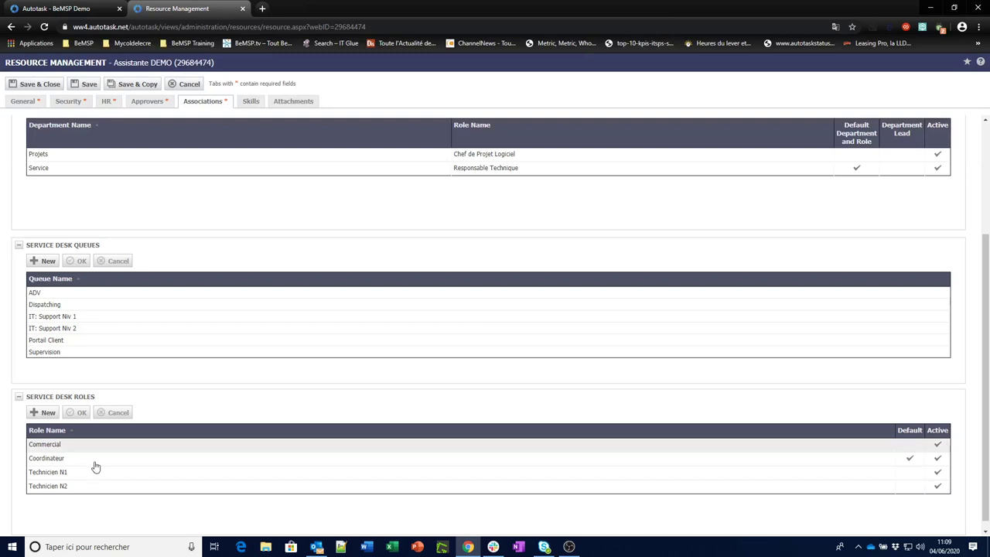
{"action": "scroll", "coordinate": [276, 367], "scroll_direction": "up", "scroll_amount": 3}
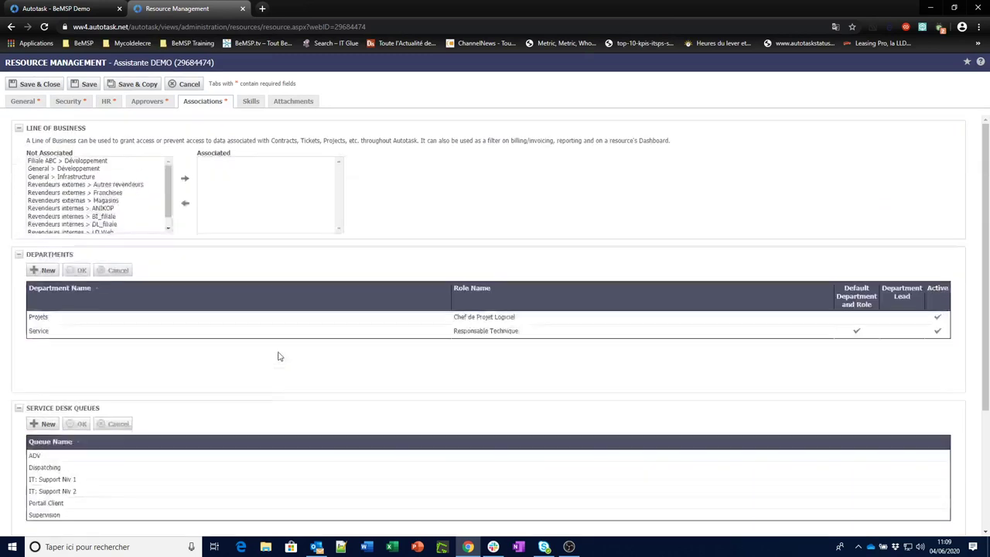
{"action": "left_click", "coordinate": [112, 105]}
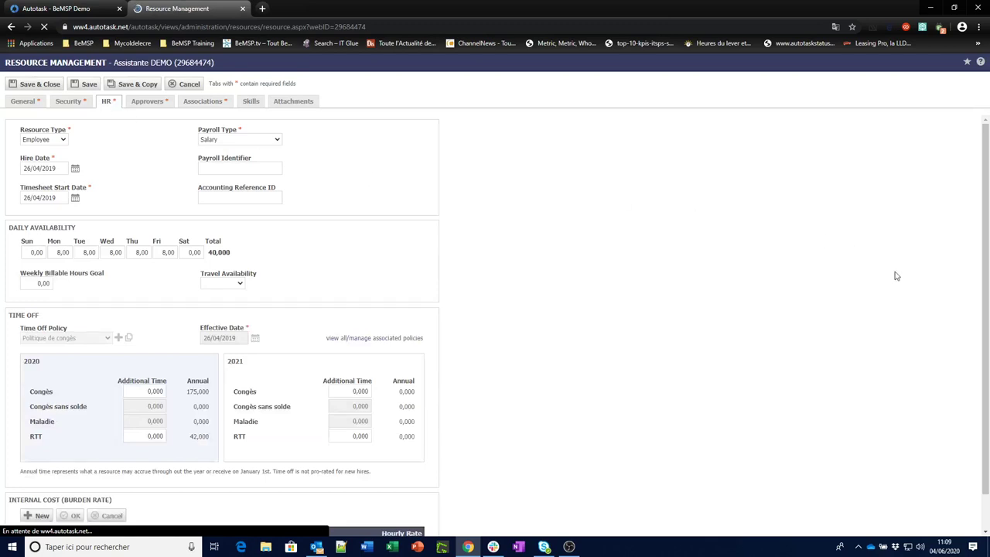
Check the 40,00€ internal cost rate, then cancel out of the resource record unsaved.
{"action": "scroll", "coordinate": [984, 282], "scroll_direction": "down", "scroll_amount": 1}
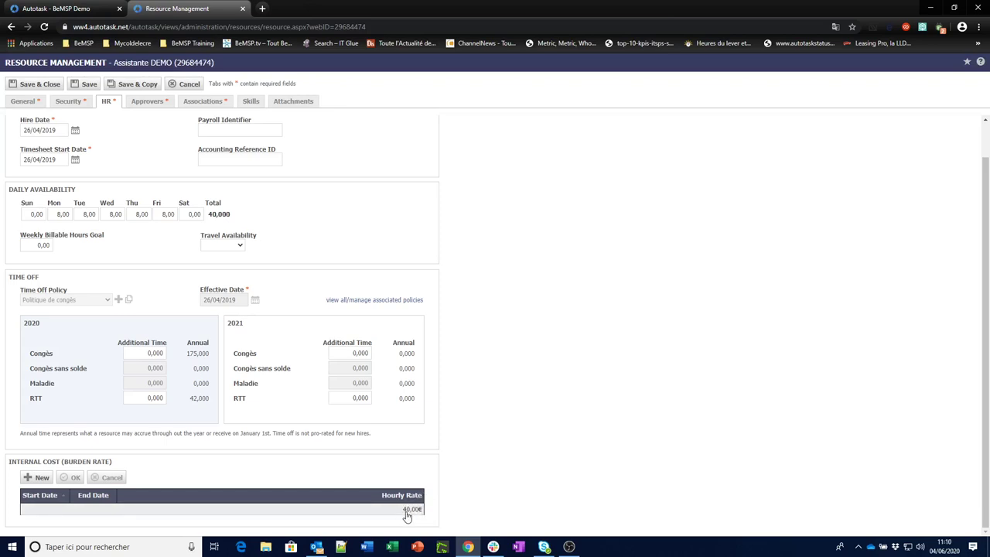
{"action": "left_click", "coordinate": [413, 517]}
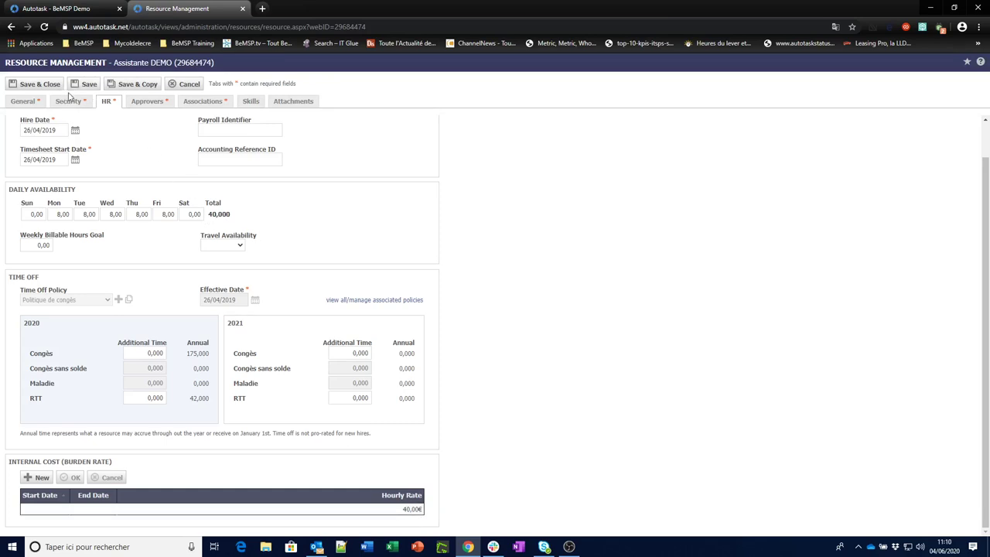
{"action": "left_click", "coordinate": [190, 85]}
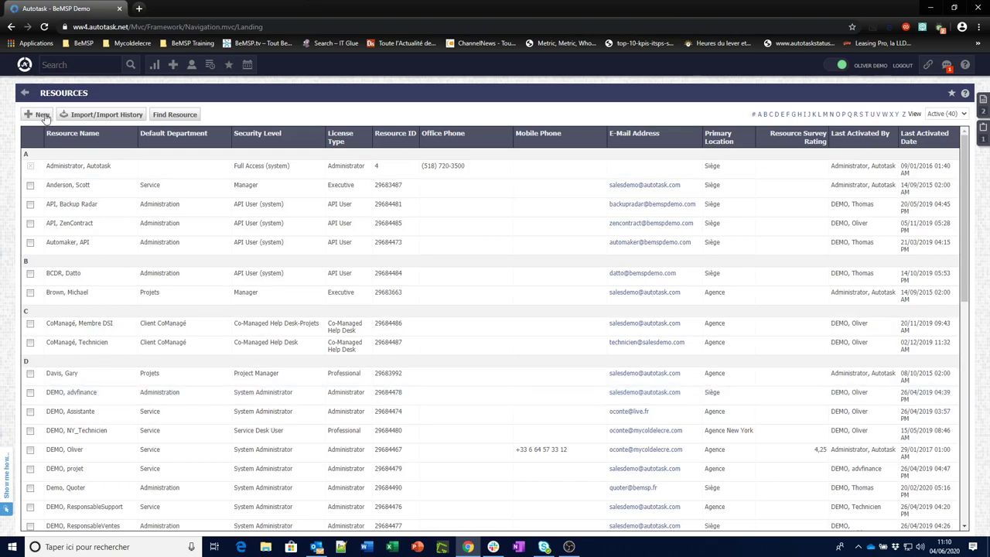
Back in Features & Settings, open System Settings under Application-Wide (Shared) Features.
{"action": "left_click", "coordinate": [25, 94]}
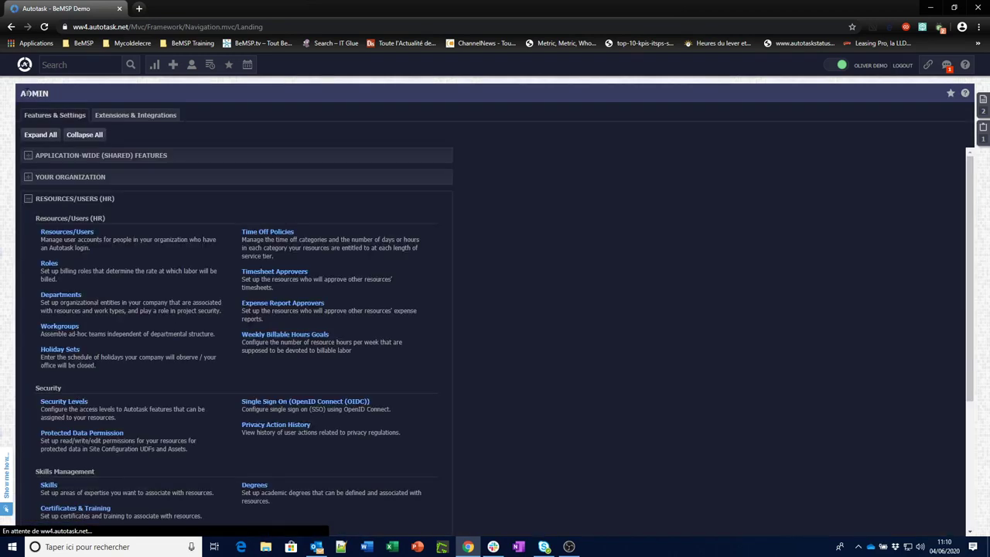
{"action": "left_click", "coordinate": [29, 157]}
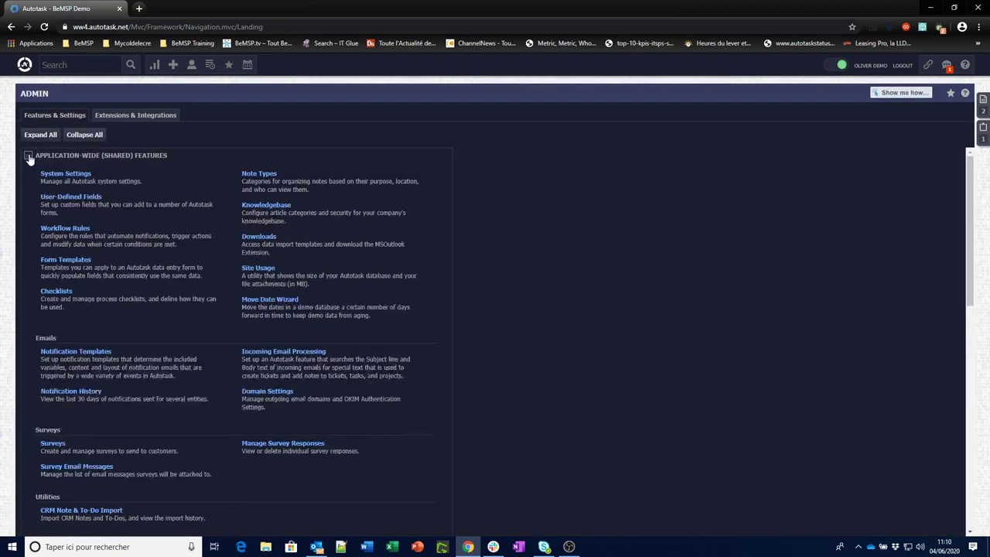
{"action": "left_click", "coordinate": [75, 176]}
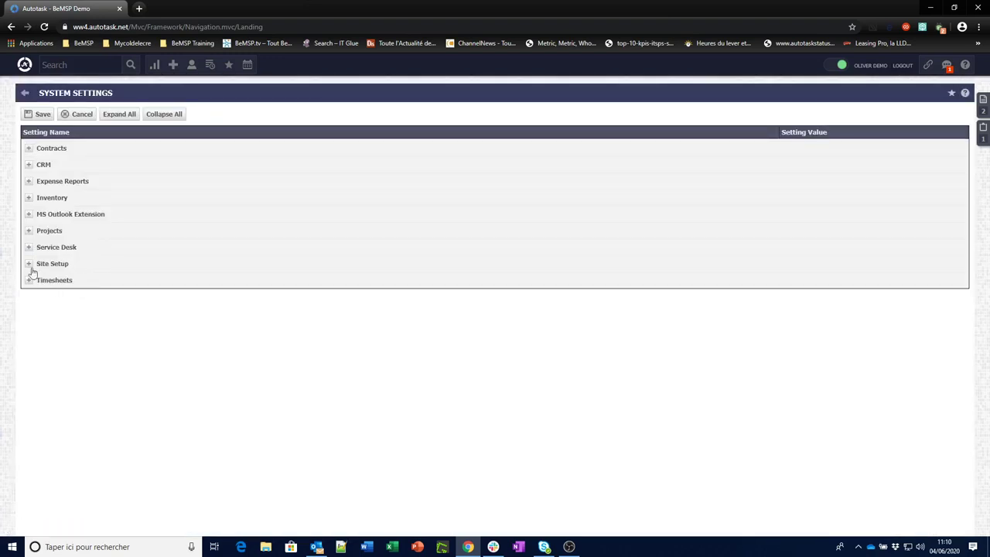
Review Site Setup's Password Requirements, Security Event Notification Policy and 7-attempt account lockout, then return to Admin.
{"action": "left_click", "coordinate": [28, 264]}
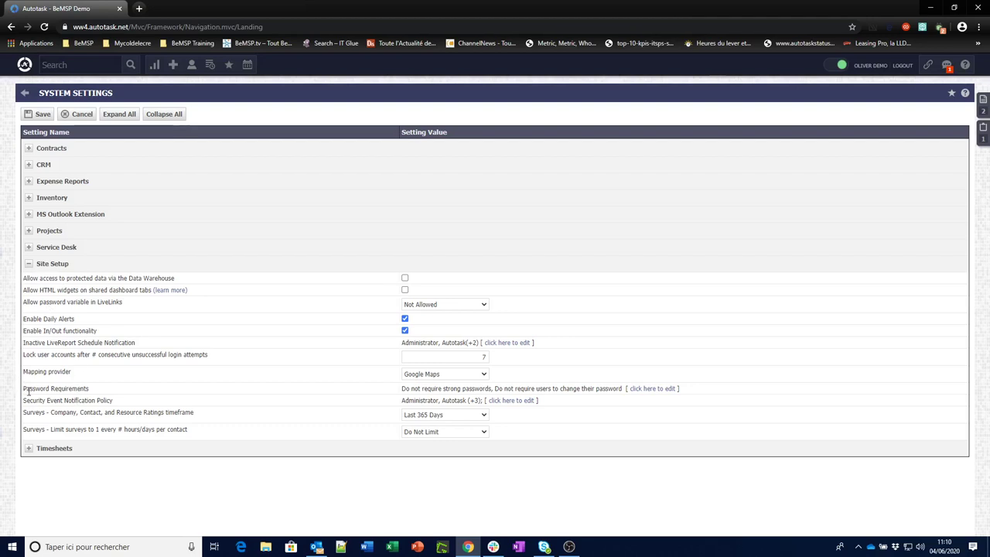
{"action": "left_click_drag", "start_coordinate": [24, 388], "coordinate": [460, 392]}
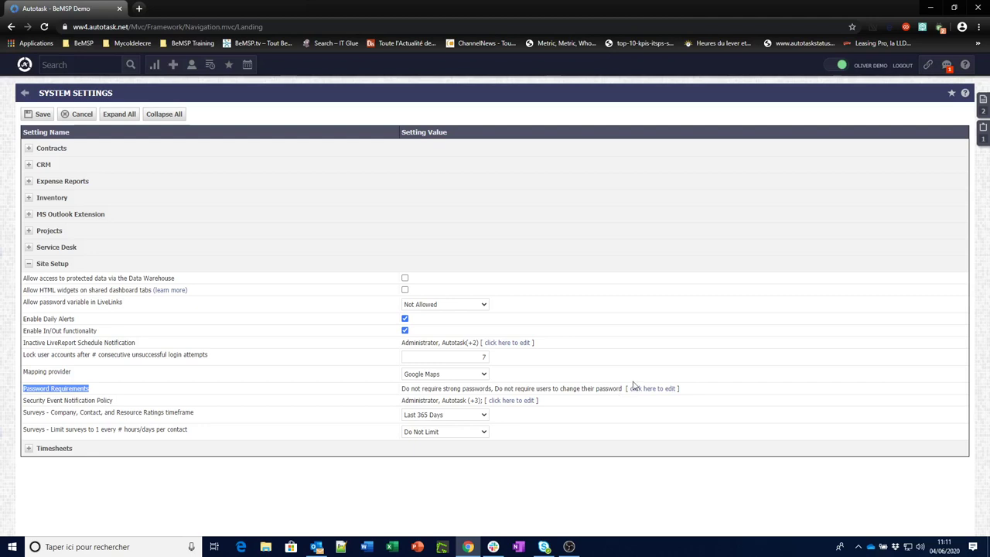
{"action": "left_click_drag", "start_coordinate": [24, 400], "coordinate": [74, 401]}
{"action": "left_click_drag", "start_coordinate": [25, 355], "coordinate": [209, 359]}
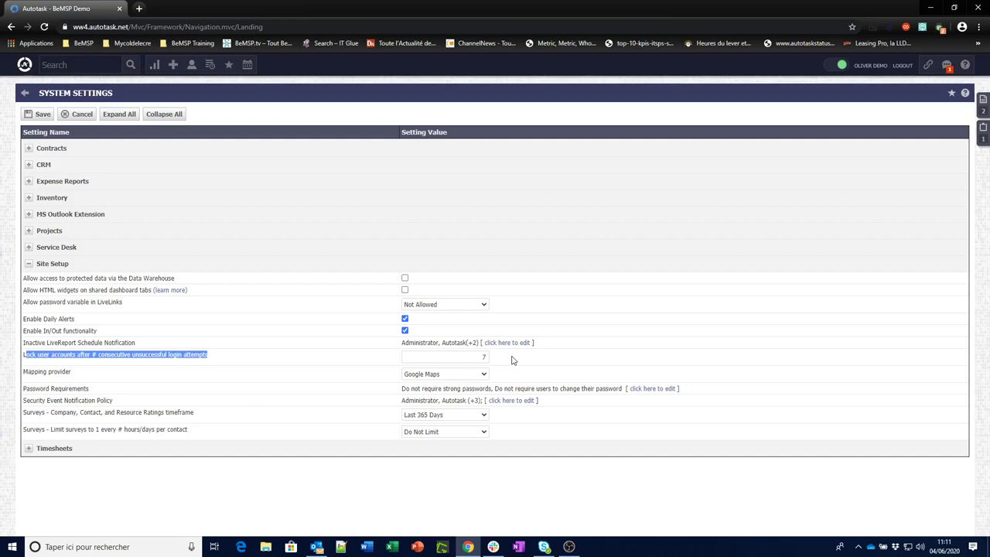
{"action": "left_click", "coordinate": [25, 94]}
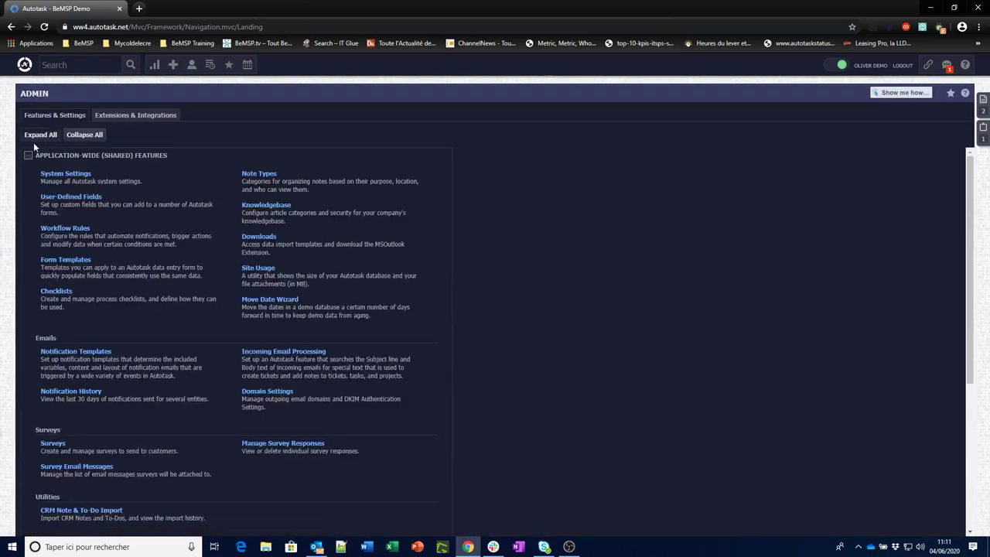
Reopen the Resources/Users list and edit the assistant's resource record.
{"action": "left_click", "coordinate": [28, 157]}
{"action": "left_click", "coordinate": [28, 199]}
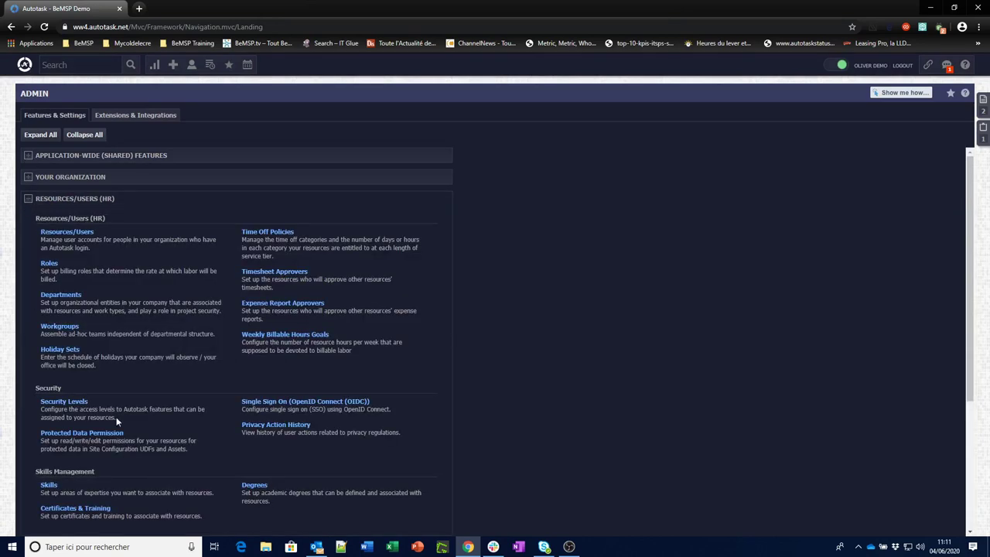
{"action": "left_click", "coordinate": [66, 235]}
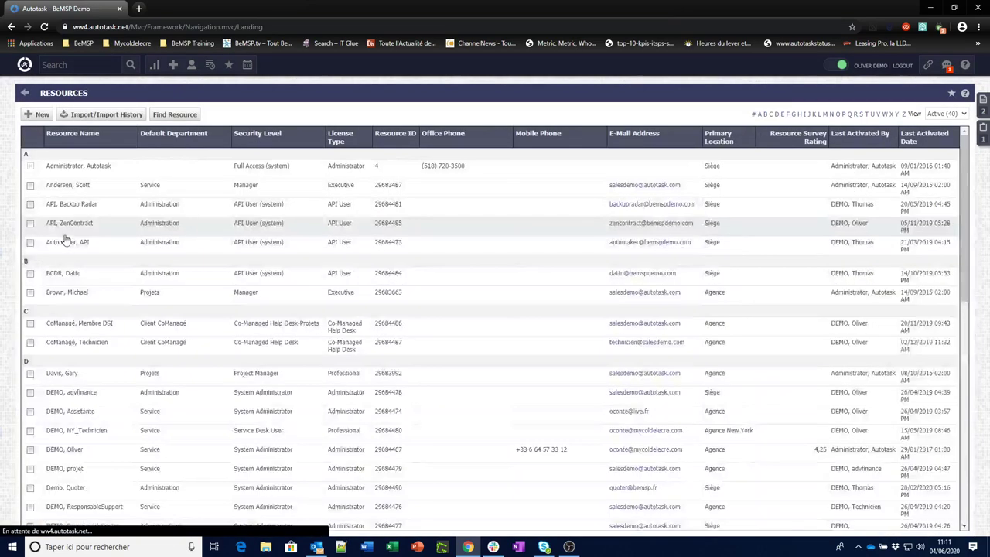
{"action": "scroll", "coordinate": [965, 256], "scroll_direction": "down", "scroll_amount": 2}
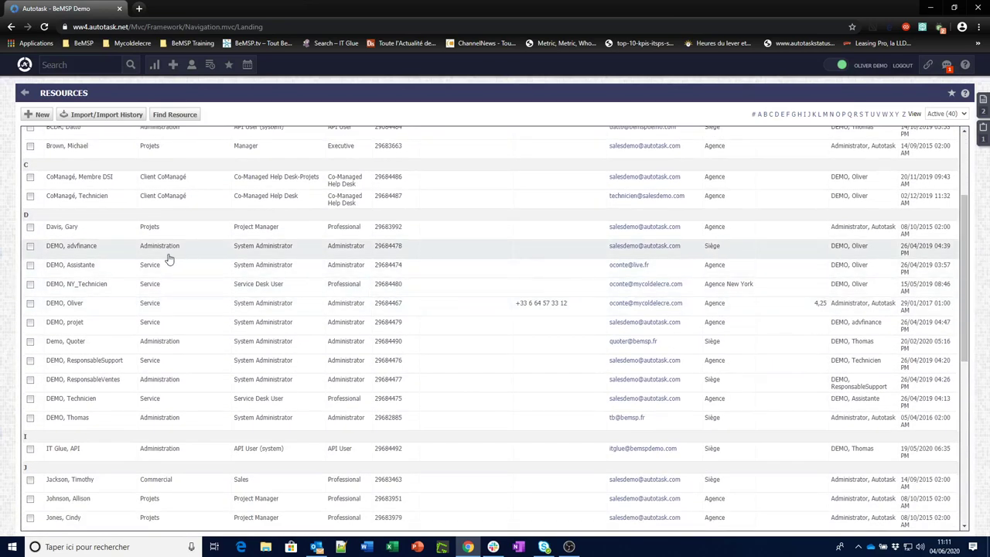
{"action": "right_click", "coordinate": [97, 275]}
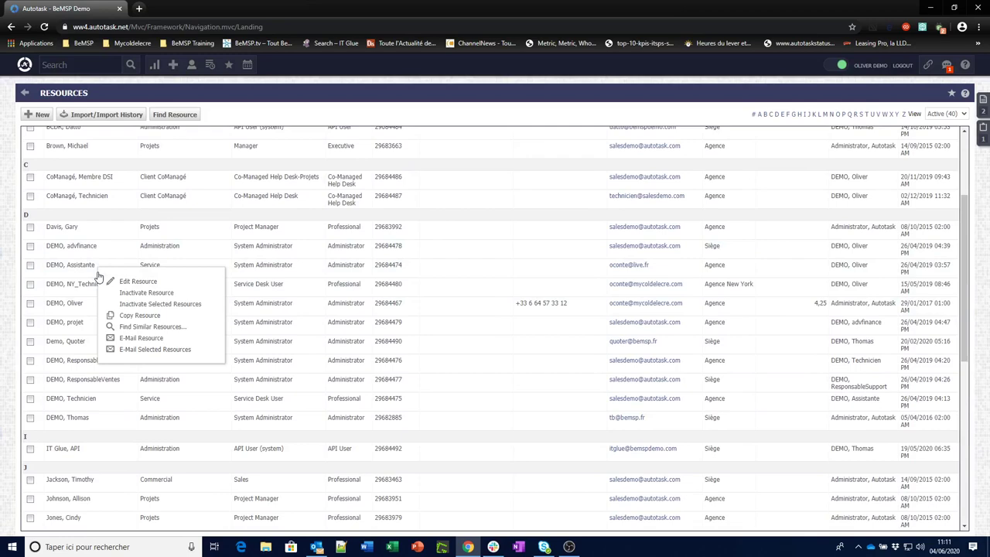
{"action": "left_click", "coordinate": [143, 284]}
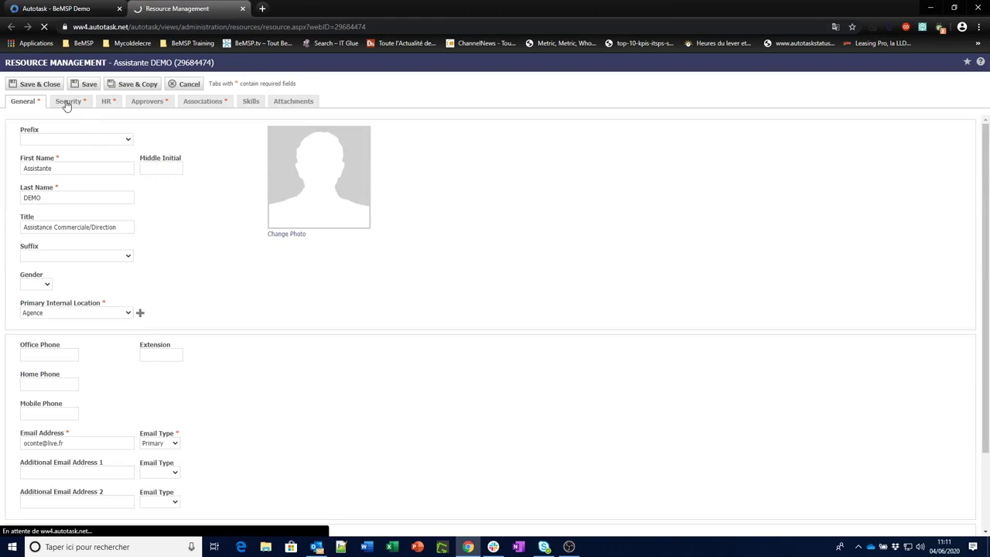
Review the Security tab's two-factor setting and General details, close the record unsaved, and log out.
{"action": "left_click", "coordinate": [66, 103]}
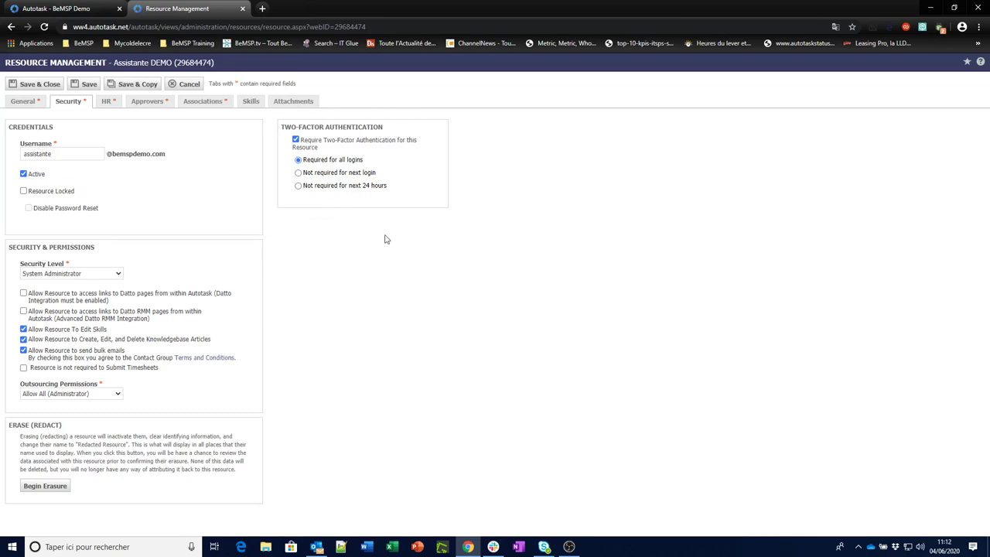
{"action": "left_click", "coordinate": [296, 141]}
{"action": "left_click", "coordinate": [21, 108]}
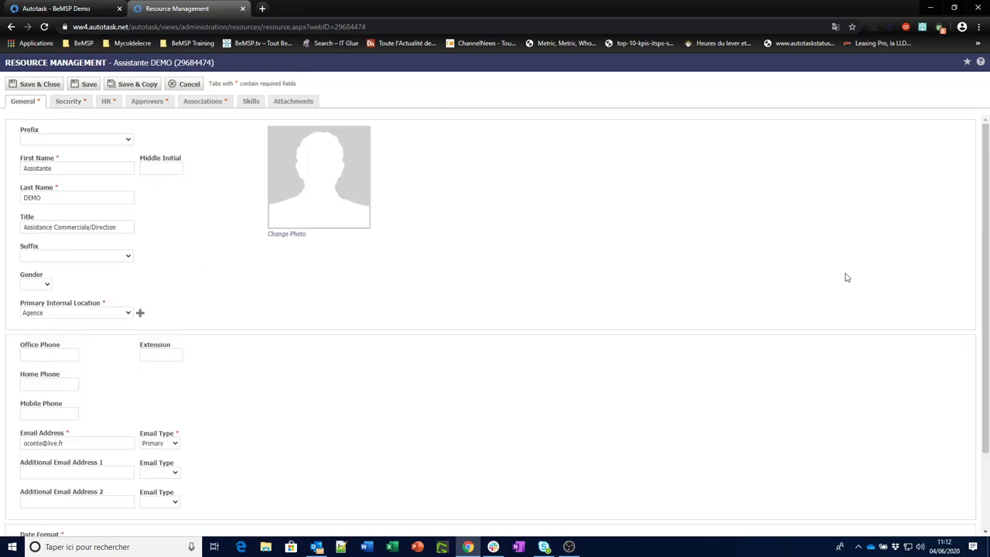
{"action": "scroll", "coordinate": [982, 263], "scroll_direction": "down", "scroll_amount": 2}
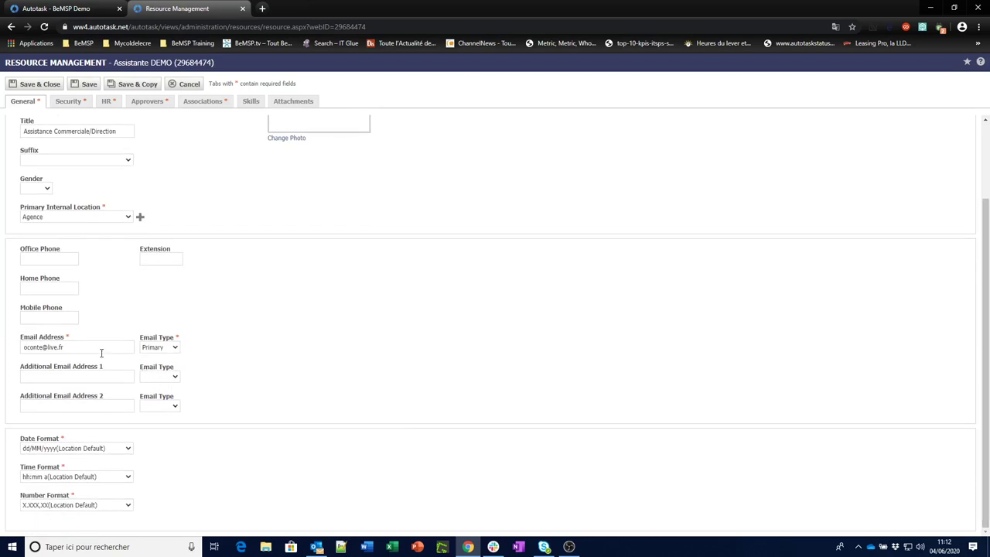
{"action": "left_click_drag", "start_coordinate": [65, 347], "coordinate": [21, 348]}
{"action": "scroll", "coordinate": [547, 313], "scroll_direction": "up", "scroll_amount": 2}
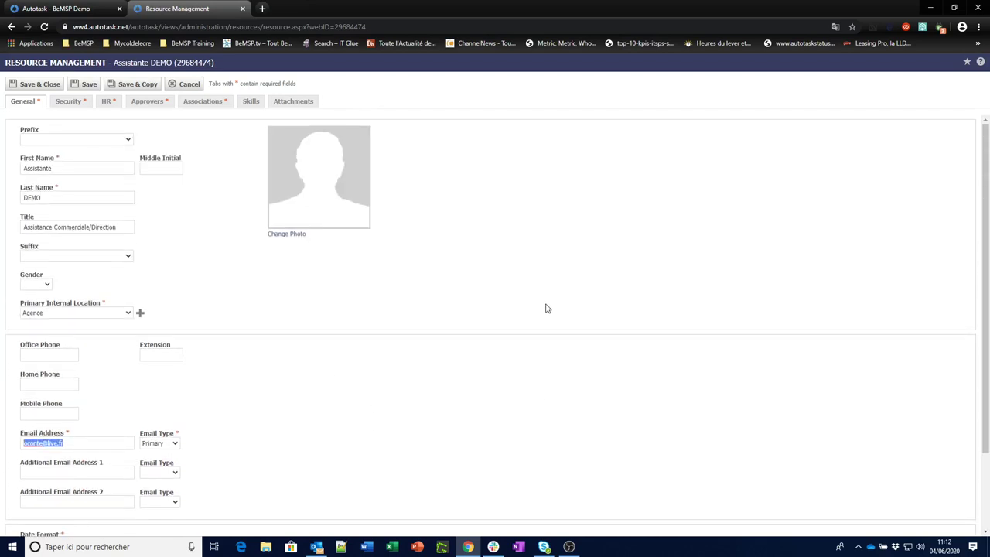
{"action": "left_click", "coordinate": [190, 85]}
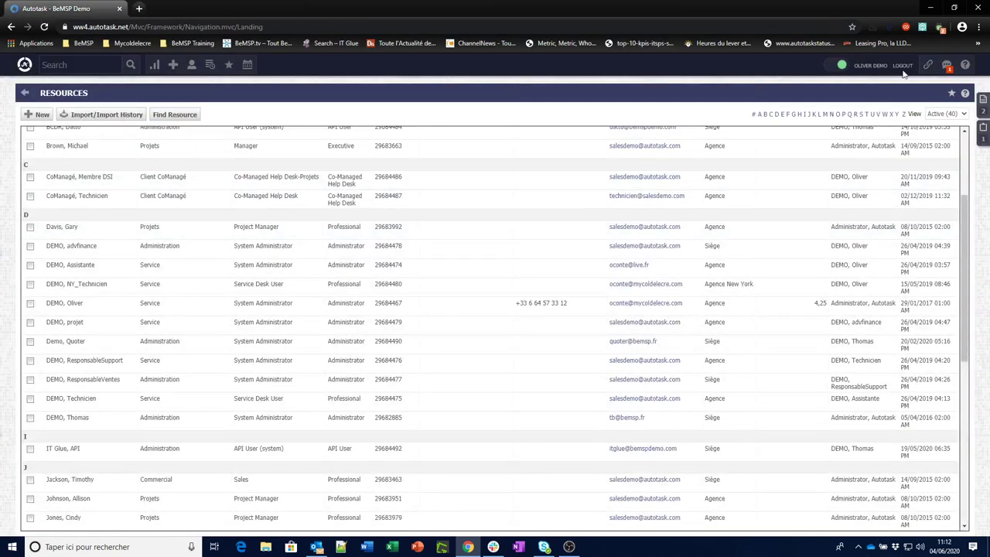
{"action": "left_click", "coordinate": [902, 67]}
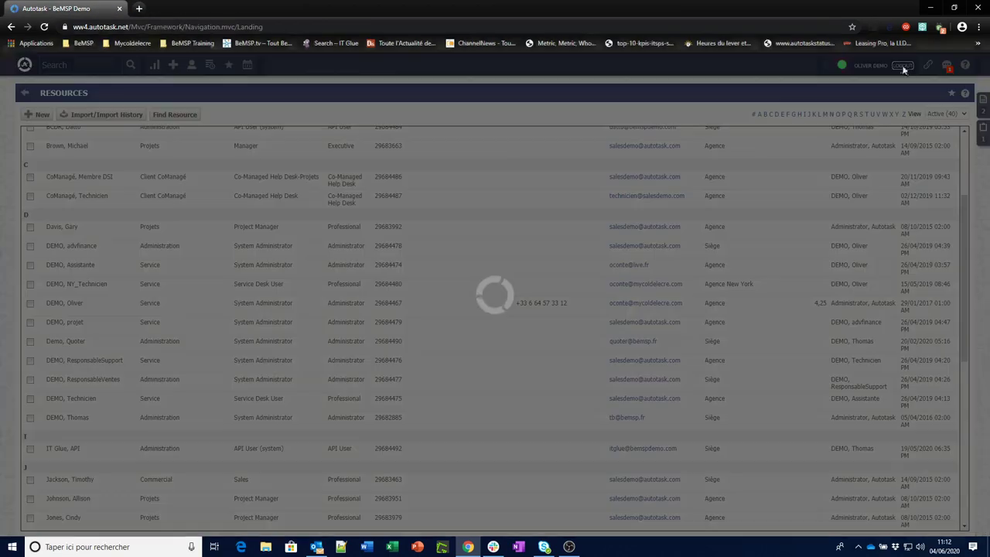
Finish logging out and sign in with the assistant's saved credentials from the password manager.
{"action": "left_click", "coordinate": [392, 252]}
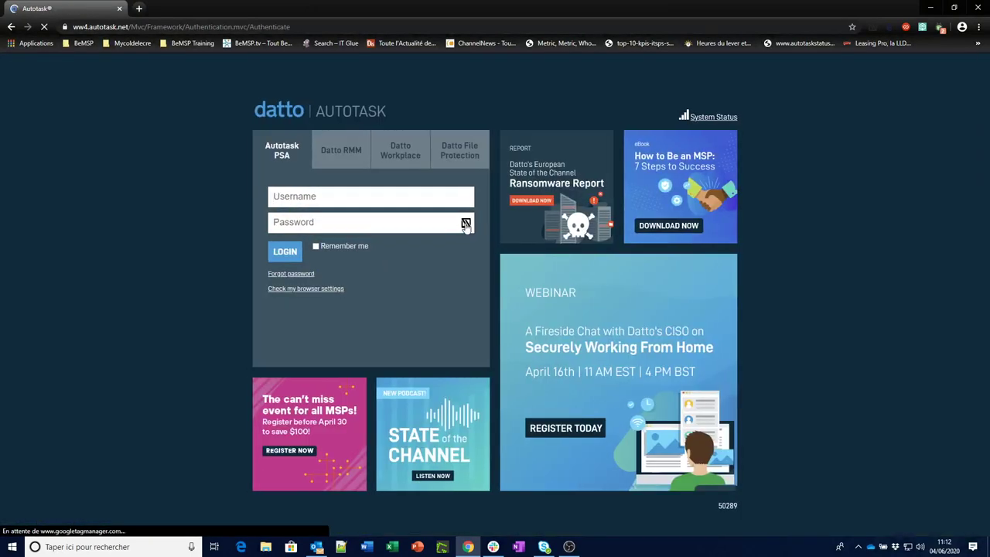
{"action": "left_click", "coordinate": [466, 223]}
{"action": "type", "text": "ass"}
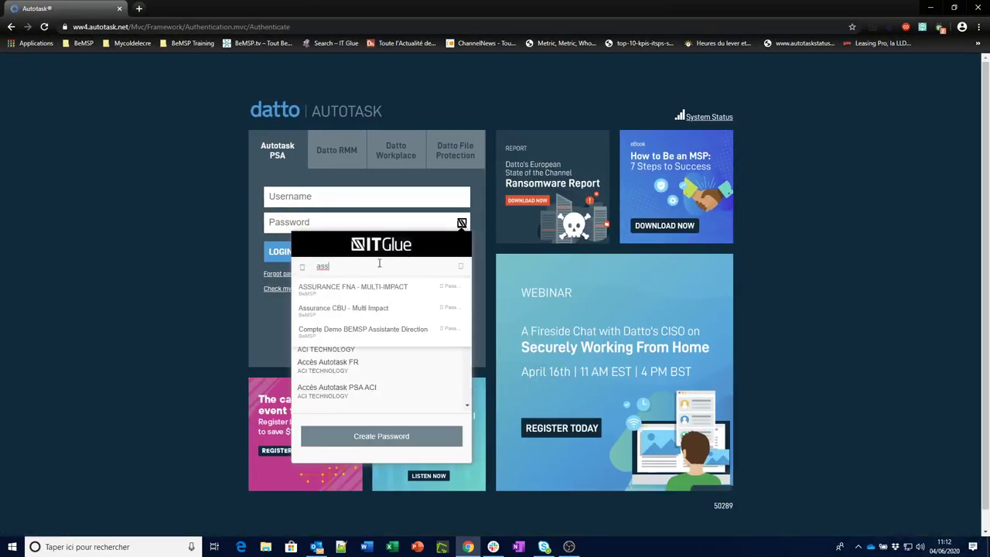
{"action": "type", "text": "is"}
{"action": "left_click", "coordinate": [397, 287]}
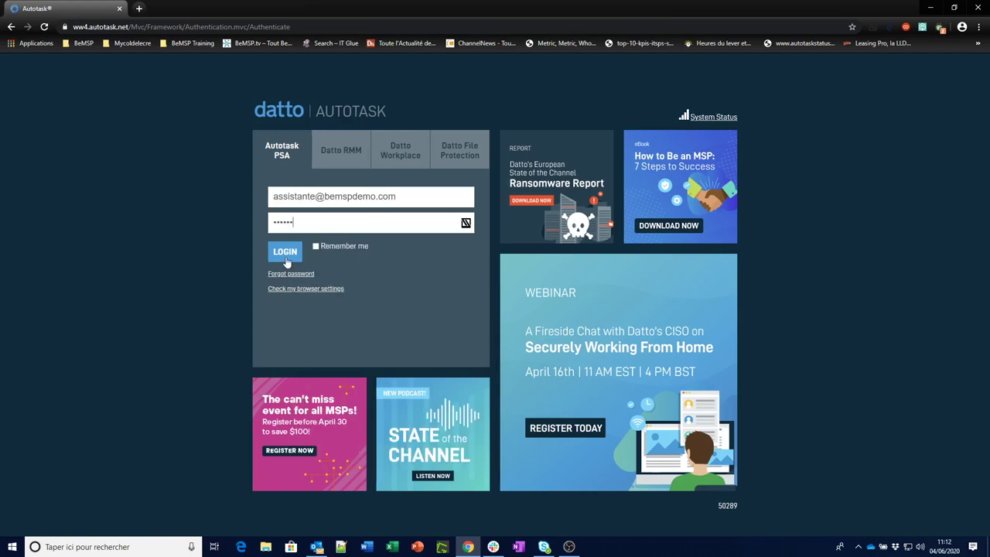
{"action": "left_click", "coordinate": [285, 259]}
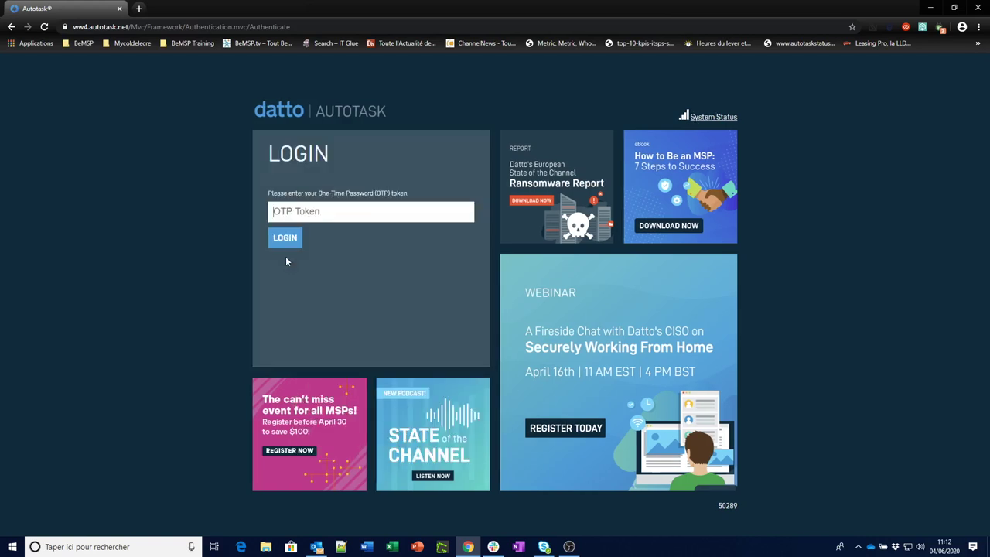
Enter the one-time password token to complete sign-in to the dashboard.
{"action": "key", "text": "ctrl+v"}
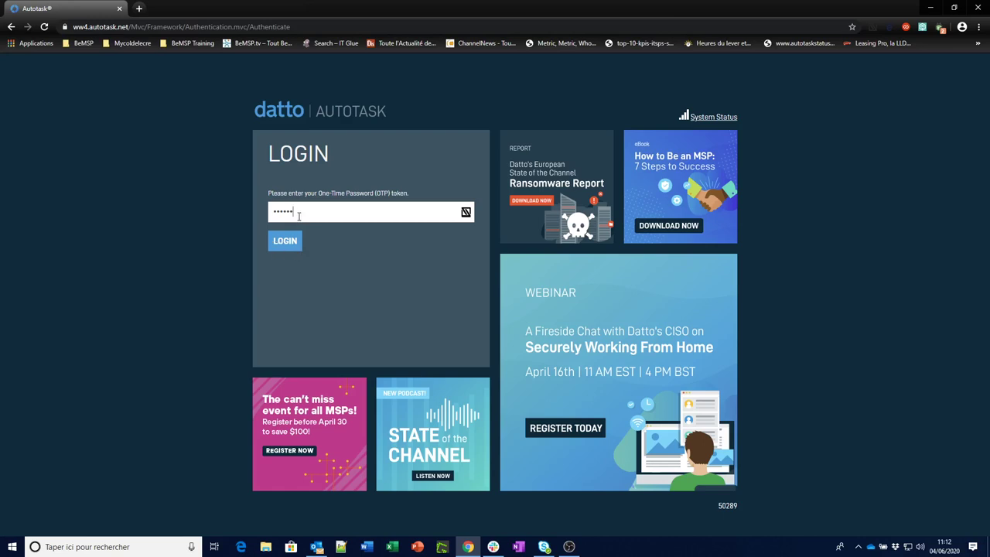
{"action": "left_click_drag", "start_coordinate": [295, 211], "coordinate": [265, 212]}
{"action": "type", "text": "•"}
{"action": "key", "text": "BackSpace"}
{"action": "type", "text": "••••••"}
{"action": "left_click", "coordinate": [294, 243]}
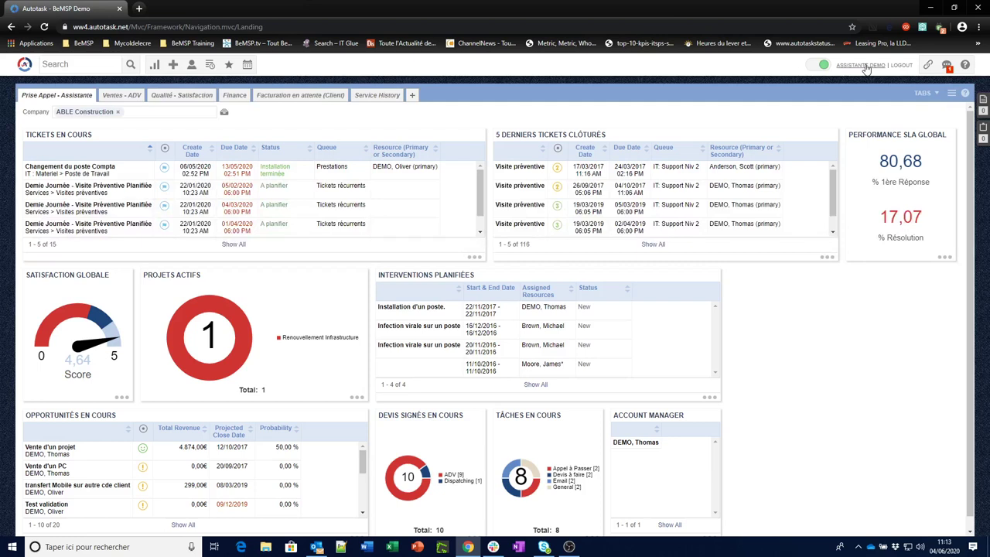
From the profile preferences, open One-Time Password Options, request a new QR code, then cancel.
{"action": "left_click", "coordinate": [861, 65]}
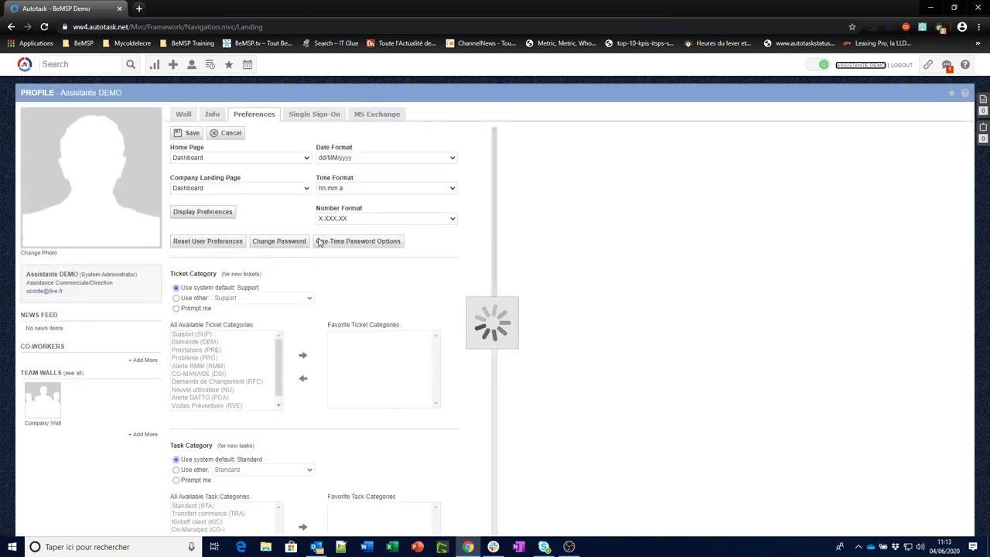
{"action": "left_click", "coordinate": [363, 246]}
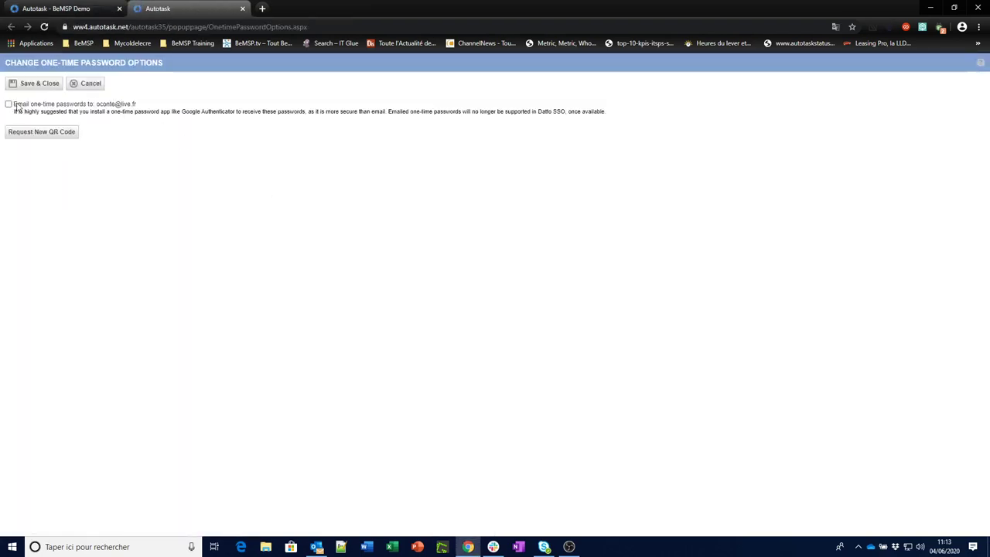
{"action": "left_click_drag", "start_coordinate": [14, 106], "coordinate": [132, 106]}
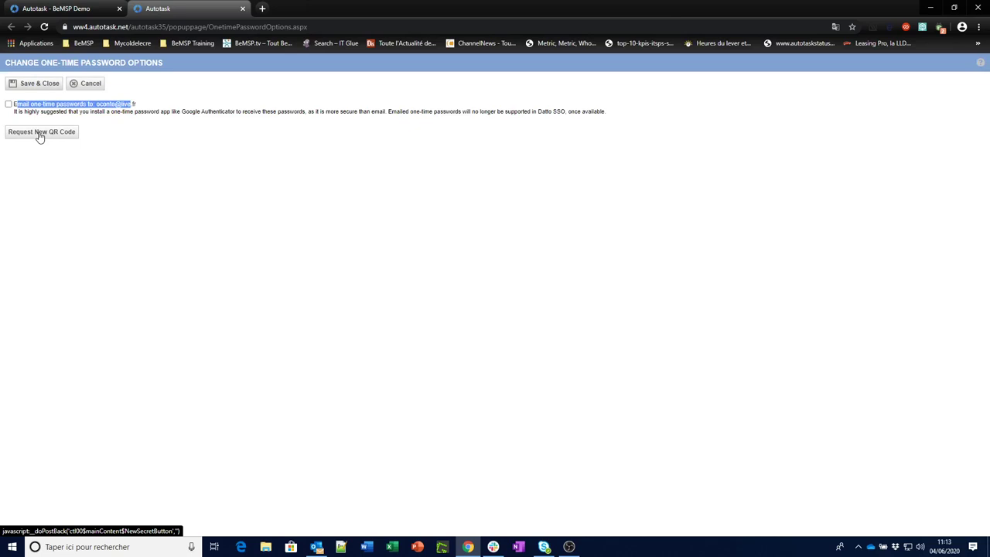
{"action": "left_click", "coordinate": [64, 139]}
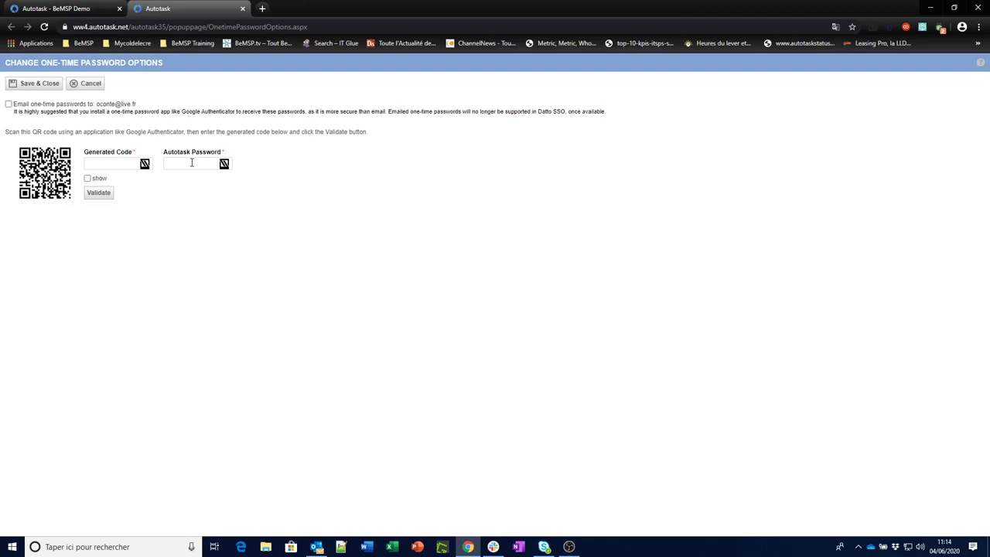
{"action": "left_click", "coordinate": [94, 82]}
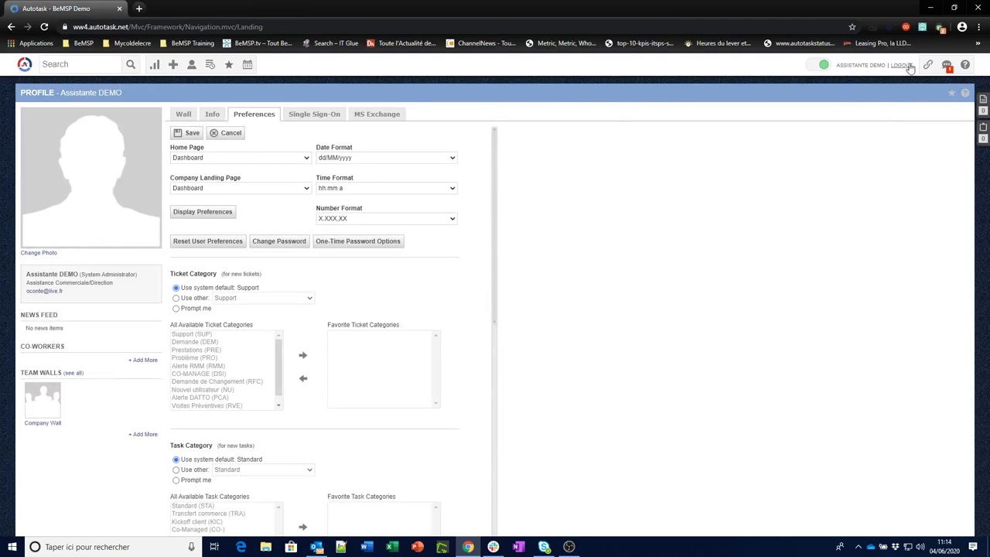
Log out with status set to Out, then sign back in using the 'demo bemsp oc' saved login.
{"action": "left_click", "coordinate": [908, 65]}
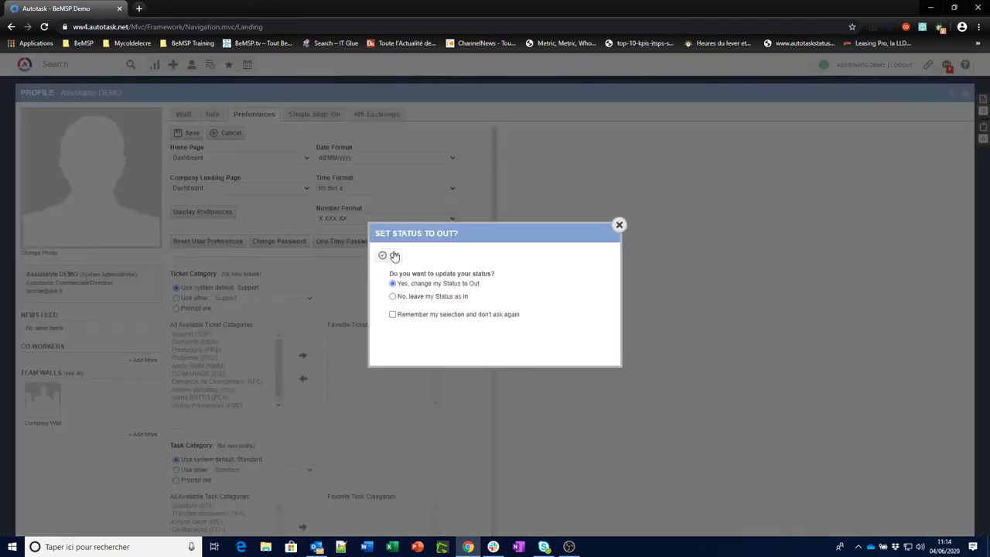
{"action": "left_click", "coordinate": [392, 255]}
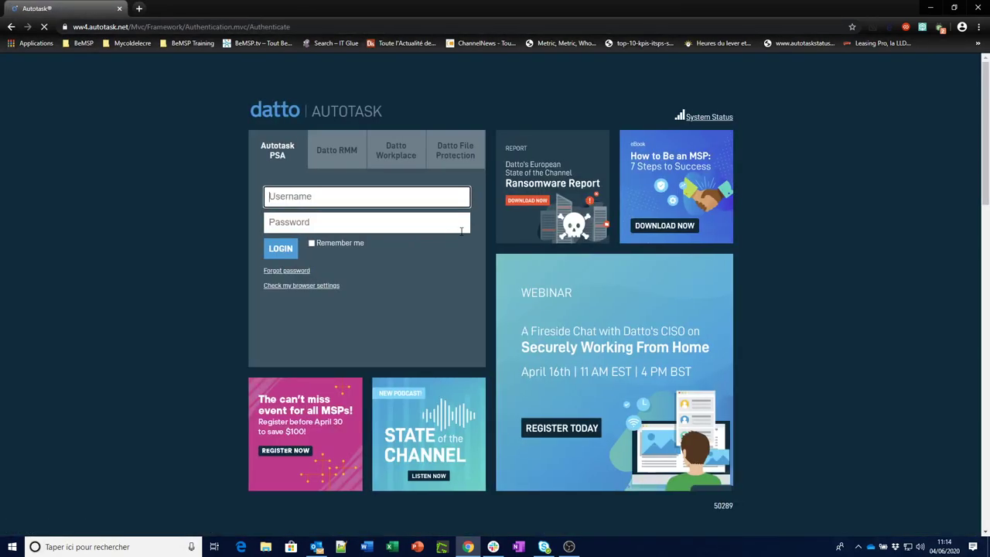
{"action": "left_click", "coordinate": [462, 223]}
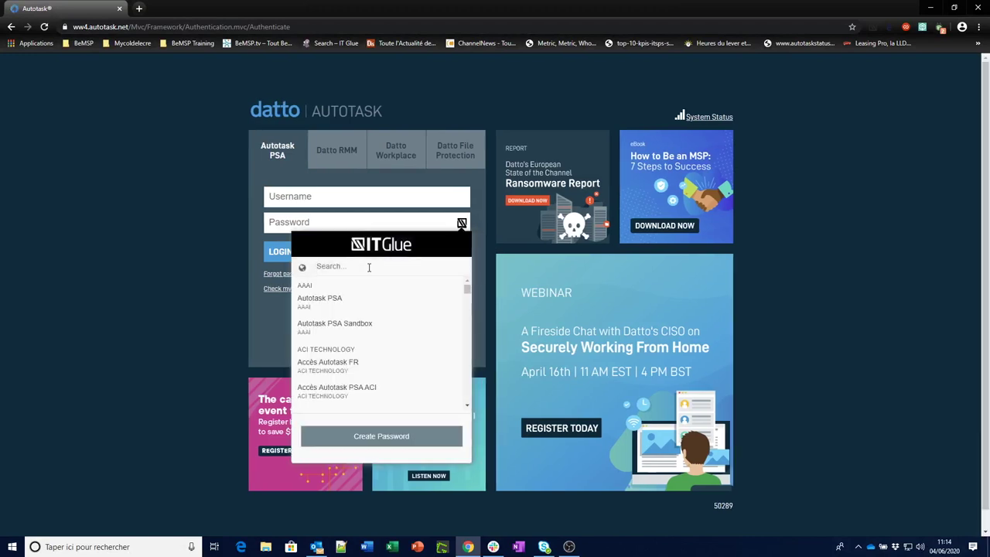
{"action": "type", "text": "demo bems"}
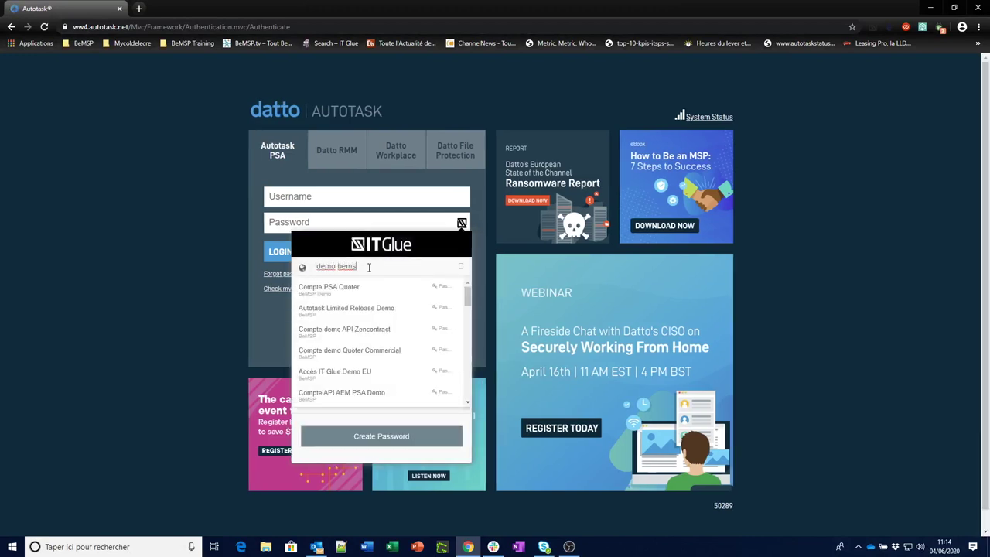
{"action": "type", "text": "p oc"}
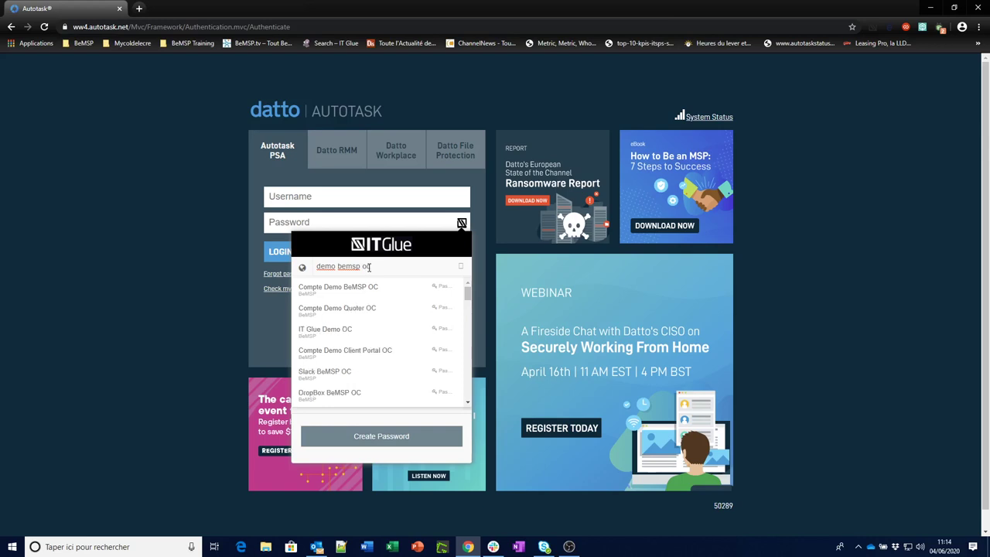
{"action": "left_click", "coordinate": [338, 288]}
{"action": "left_click", "coordinate": [285, 252]}
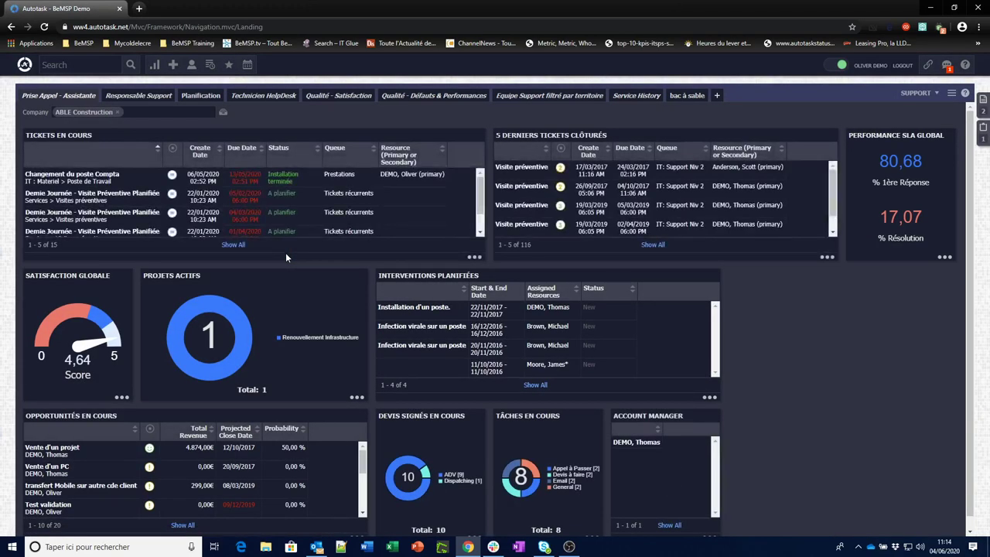
Go to ADMIN > Resources (Users) and highlight the Full Access (system) security level.
{"action": "left_click", "coordinate": [24, 65]}
{"action": "mouse_move", "coordinate": [32, 216]}
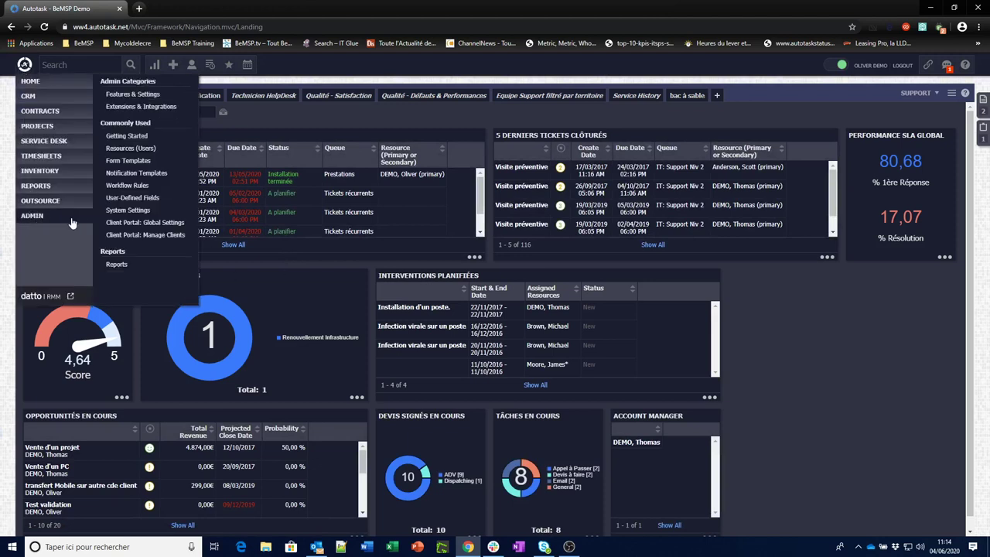
{"action": "left_click", "coordinate": [143, 148]}
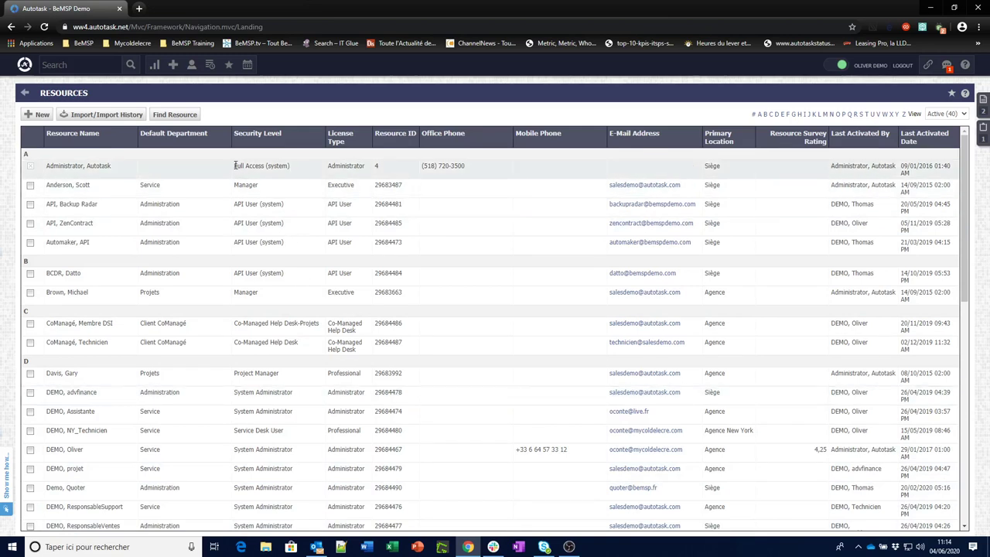
{"action": "left_click_drag", "start_coordinate": [234, 166], "coordinate": [291, 166]}
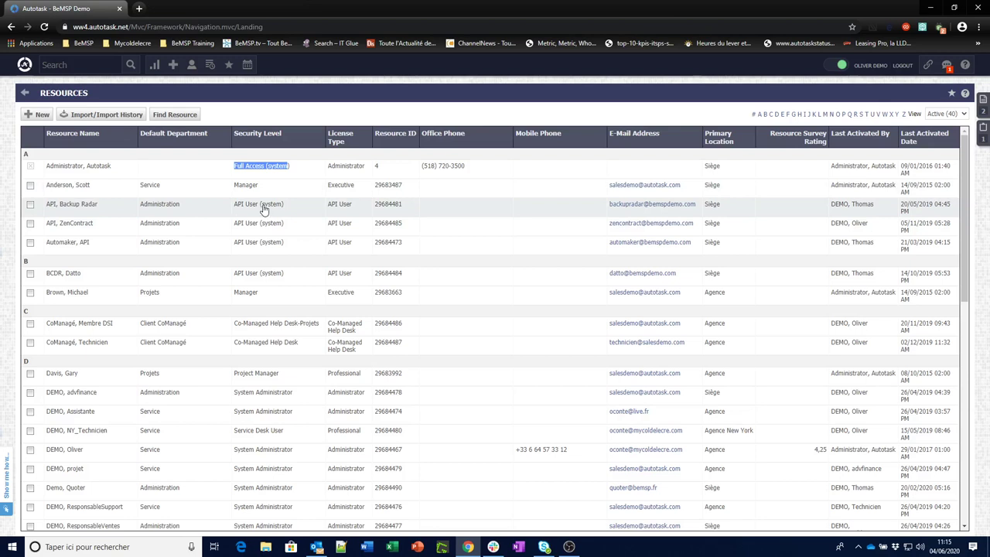
Copy the ZenContract resource, entering First Name 'Test', Last Name 'API' and a test e-mail.
{"action": "right_click", "coordinate": [110, 231]}
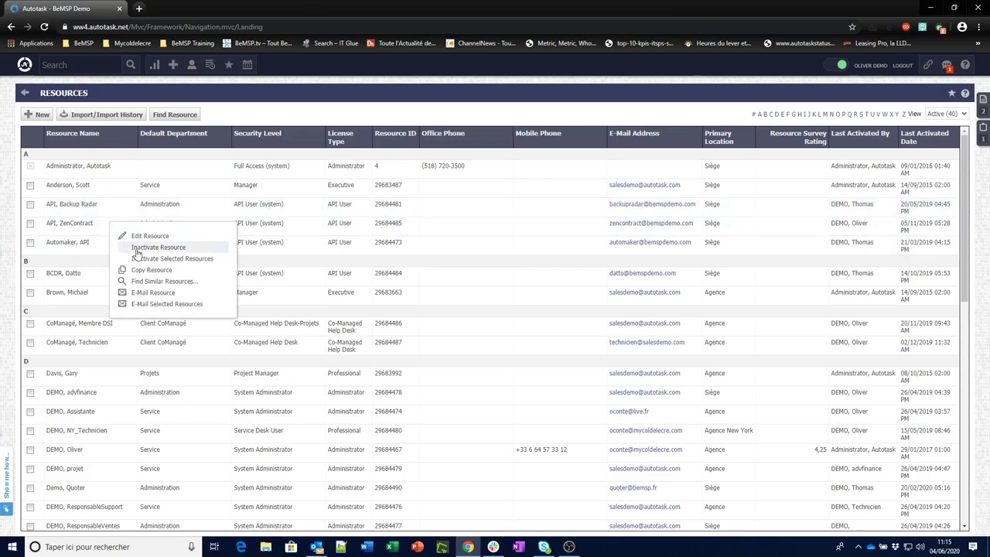
{"action": "left_click", "coordinate": [169, 272]}
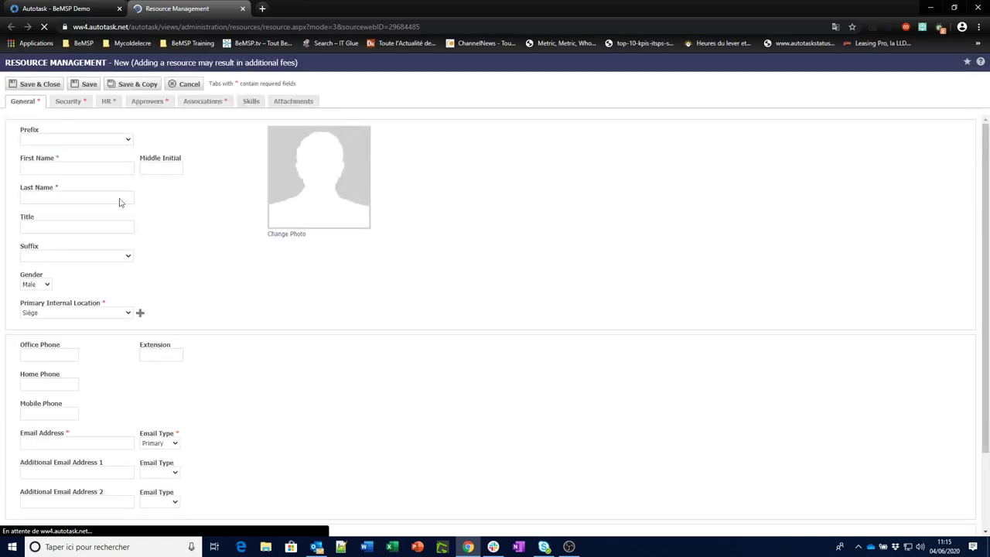
{"action": "left_click", "coordinate": [62, 169]}
{"action": "type", "text": "Test"}
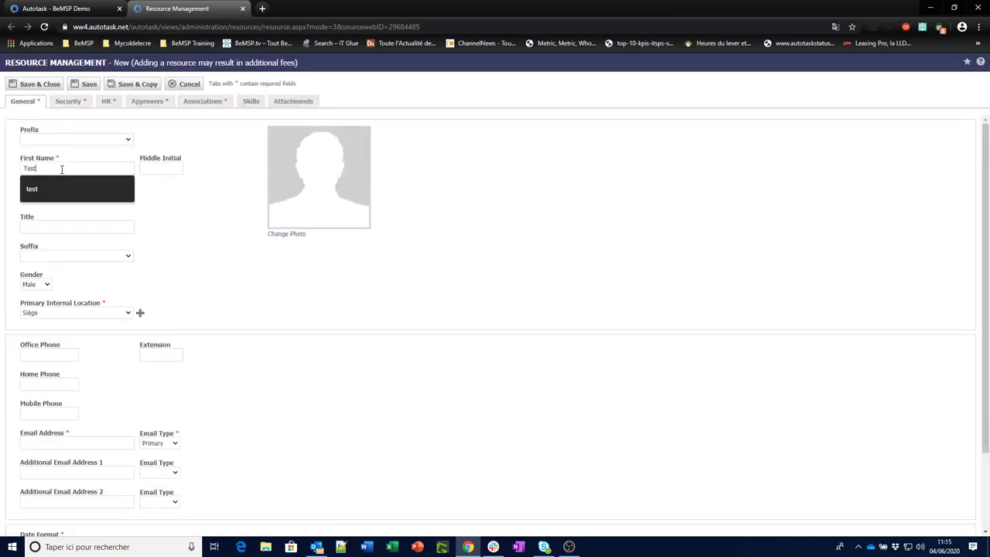
{"action": "left_click", "coordinate": [46, 196]}
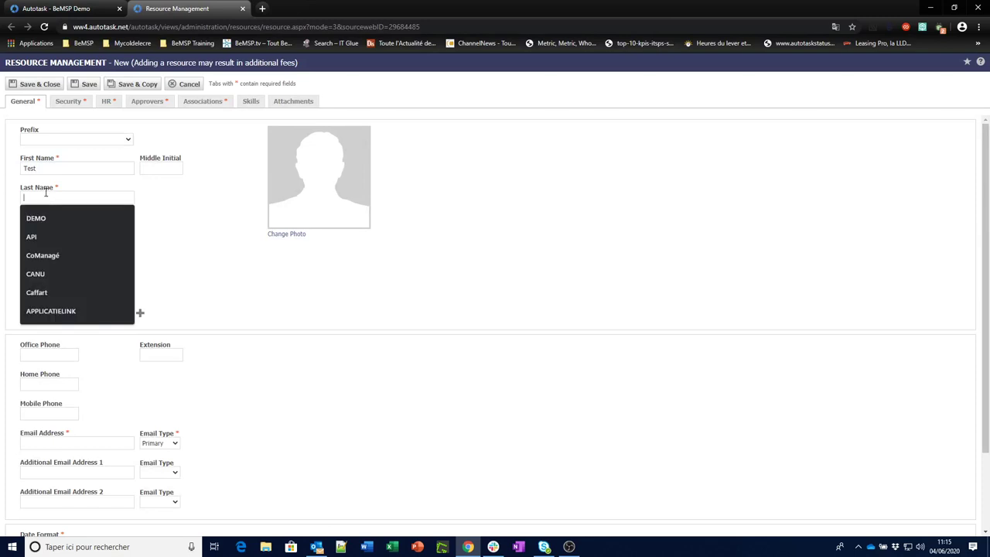
{"action": "type", "text": "API"}
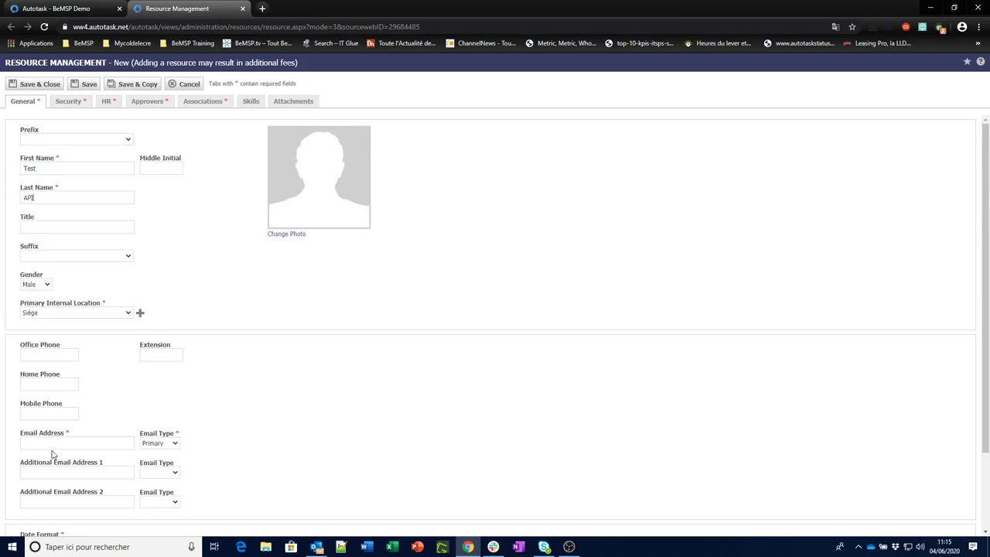
{"action": "left_click", "coordinate": [34, 444]}
{"action": "type", "text": "test@salesdemo.com"}
On Security, set vendor ServiceTree - Helpdesk, switch to Custom (Internal Integration), then cancel the resource.
{"action": "left_click", "coordinate": [69, 103]}
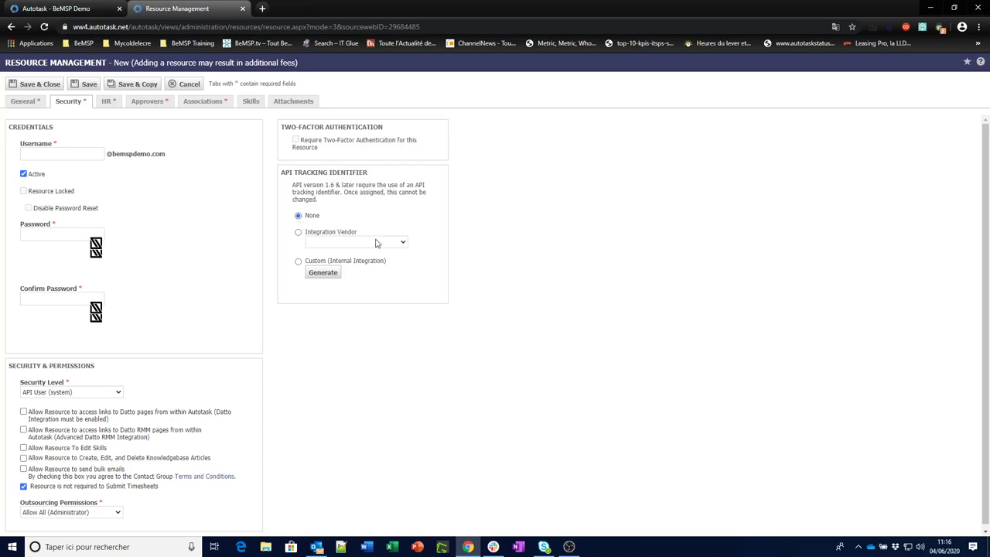
{"action": "left_click", "coordinate": [402, 244]}
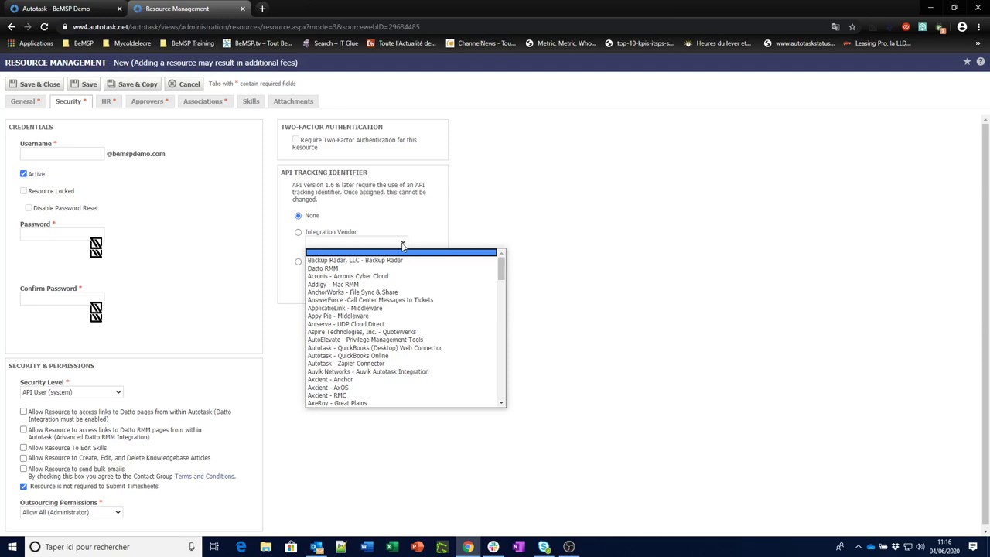
{"action": "left_click_drag", "start_coordinate": [499, 270], "coordinate": [501, 362]}
{"action": "left_click", "coordinate": [385, 361]}
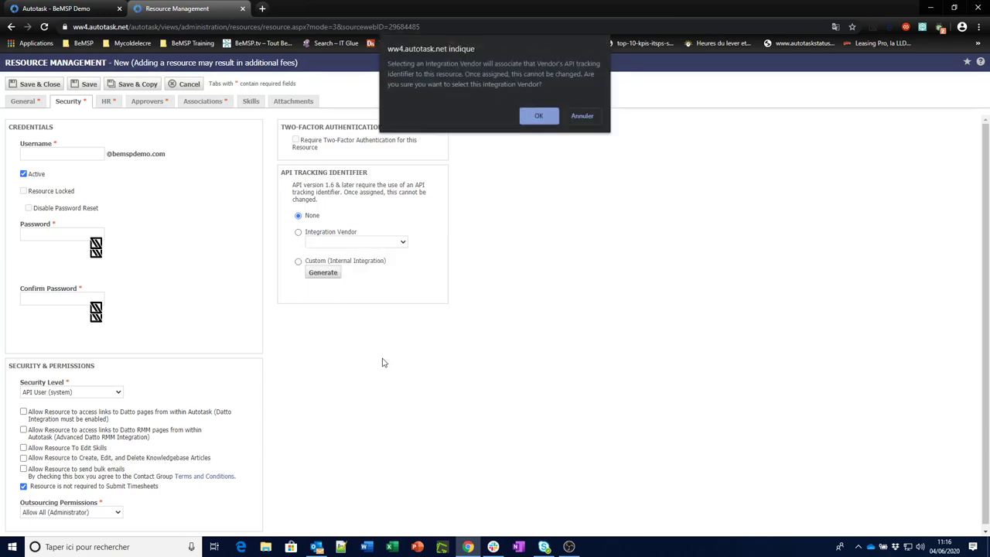
{"action": "left_click", "coordinate": [540, 118]}
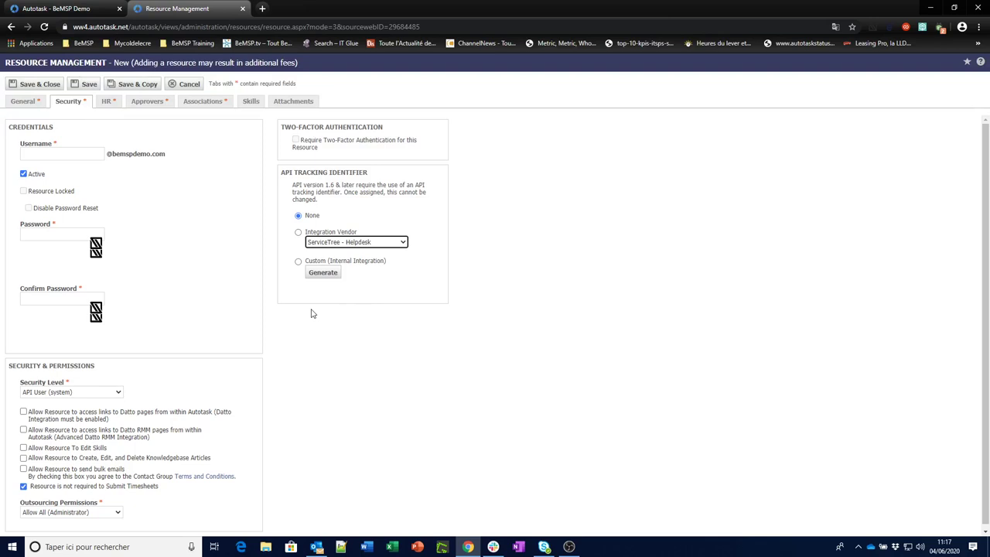
{"action": "left_click", "coordinate": [298, 263]}
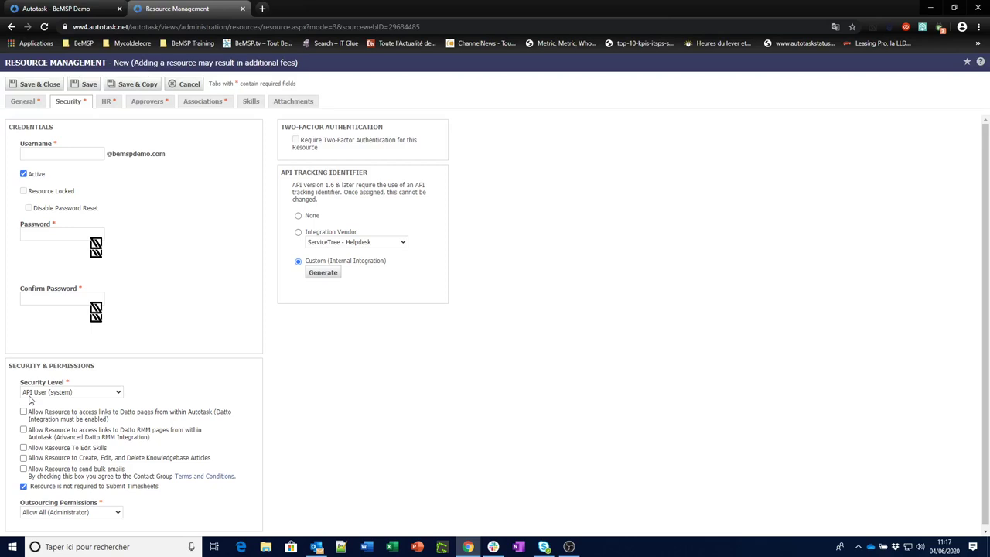
{"action": "left_click", "coordinate": [186, 83]}
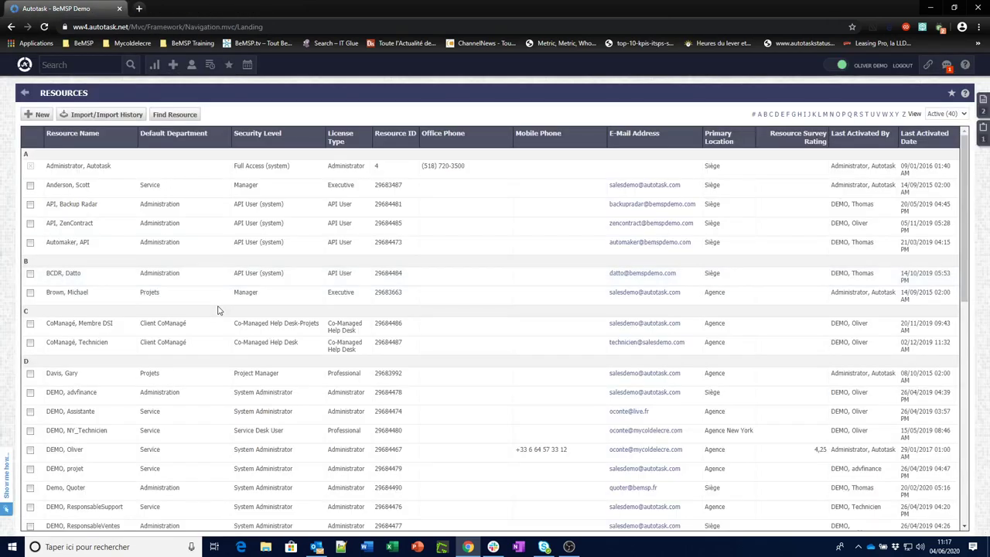
Return to admin settings and open Security Levels under Resources/Users (HR) > Security.
{"action": "left_click", "coordinate": [26, 94]}
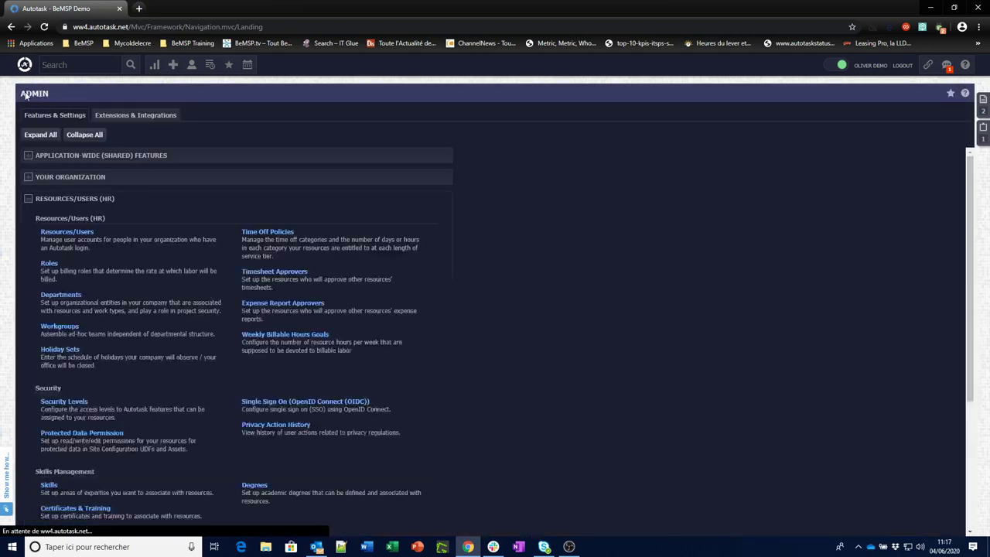
{"action": "left_click", "coordinate": [70, 402]}
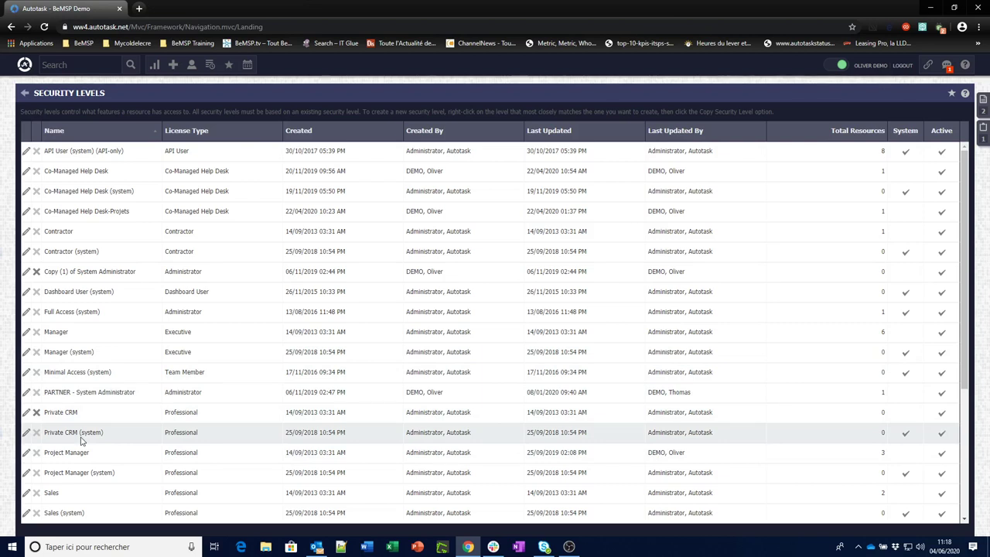
{"action": "left_click", "coordinate": [27, 435]}
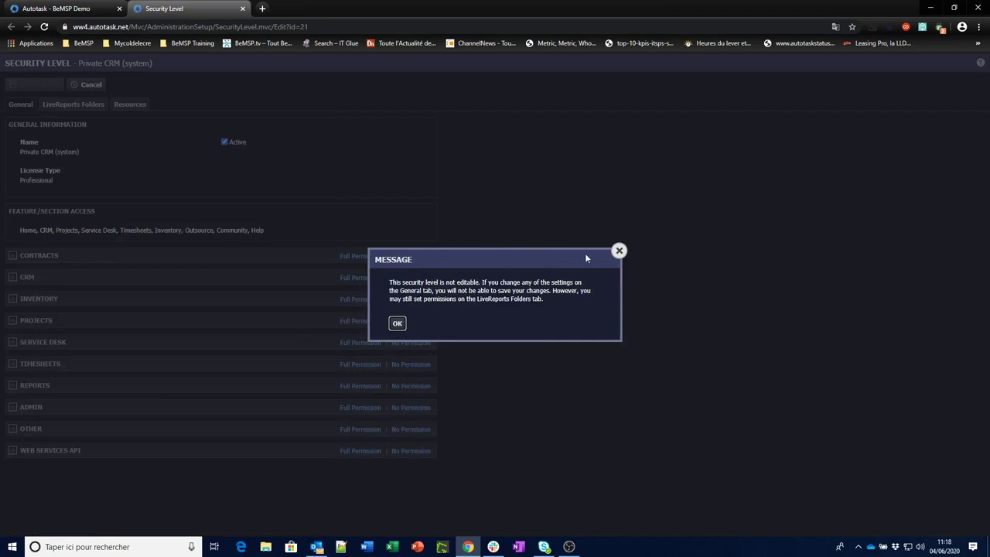
{"action": "left_click", "coordinate": [618, 251]}
{"action": "left_click", "coordinate": [80, 85]}
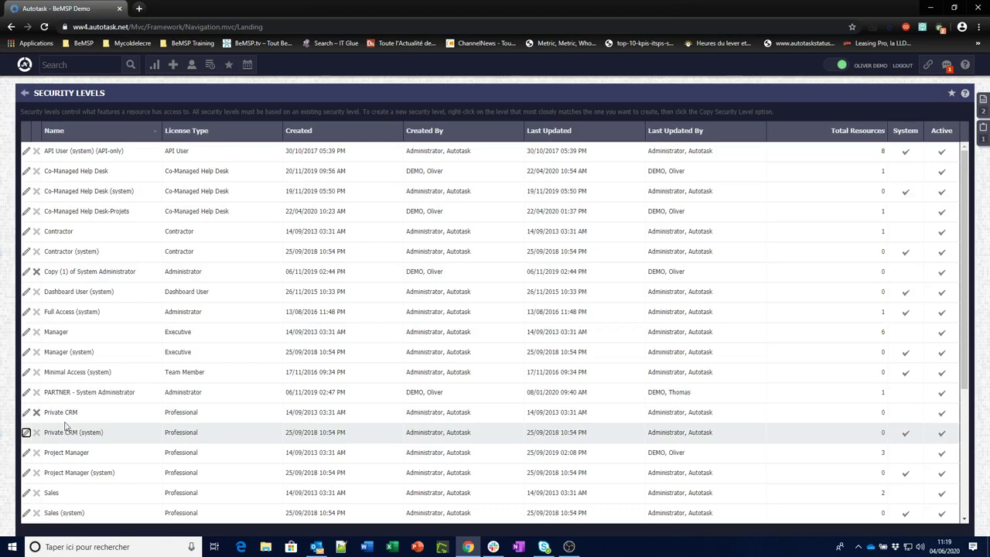
{"action": "left_click", "coordinate": [27, 412]}
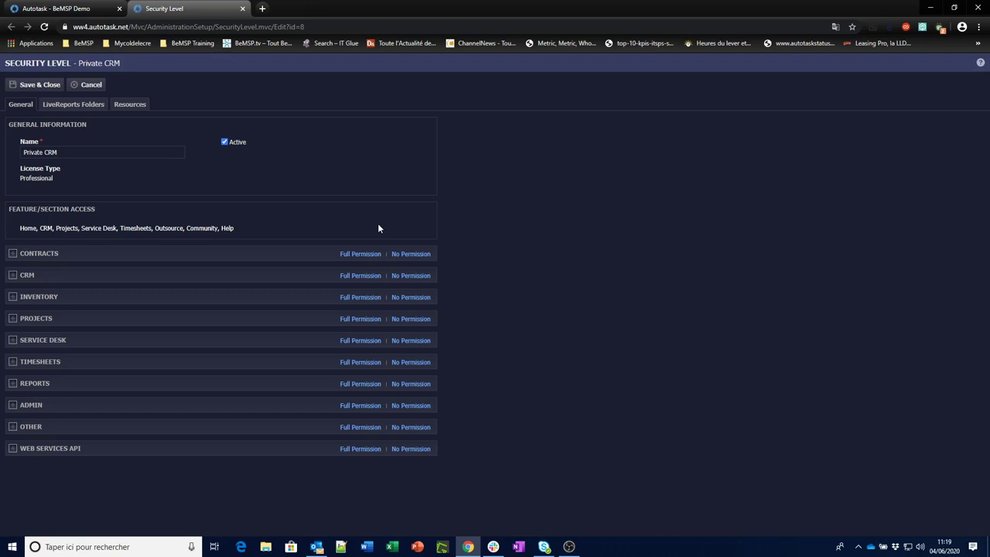
{"action": "left_click", "coordinate": [88, 87]}
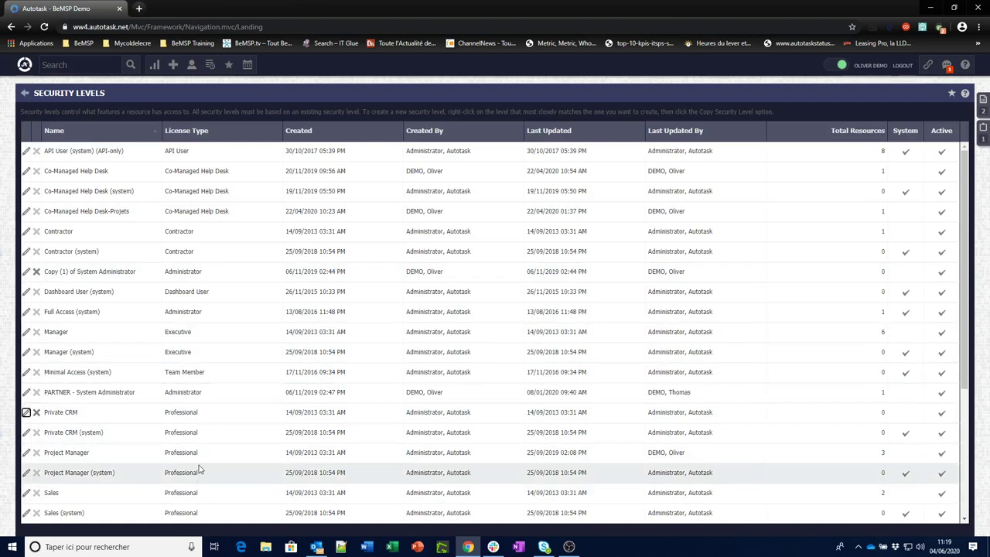
{"action": "mouse_move", "coordinate": [26, 67]}
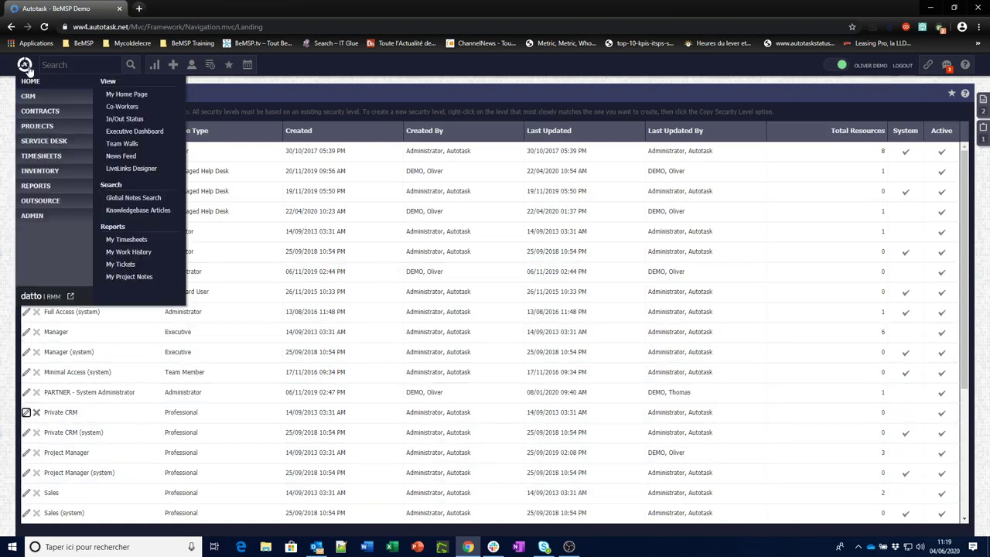
{"action": "mouse_move", "coordinate": [33, 216]}
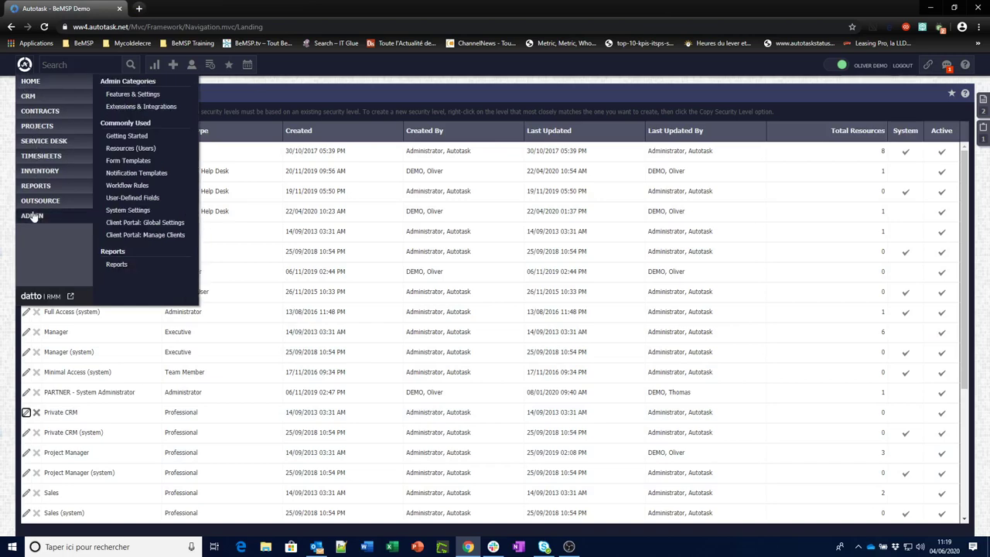
Open the security levels help and navigate to the System security levels article.
{"action": "left_click", "coordinate": [965, 95]}
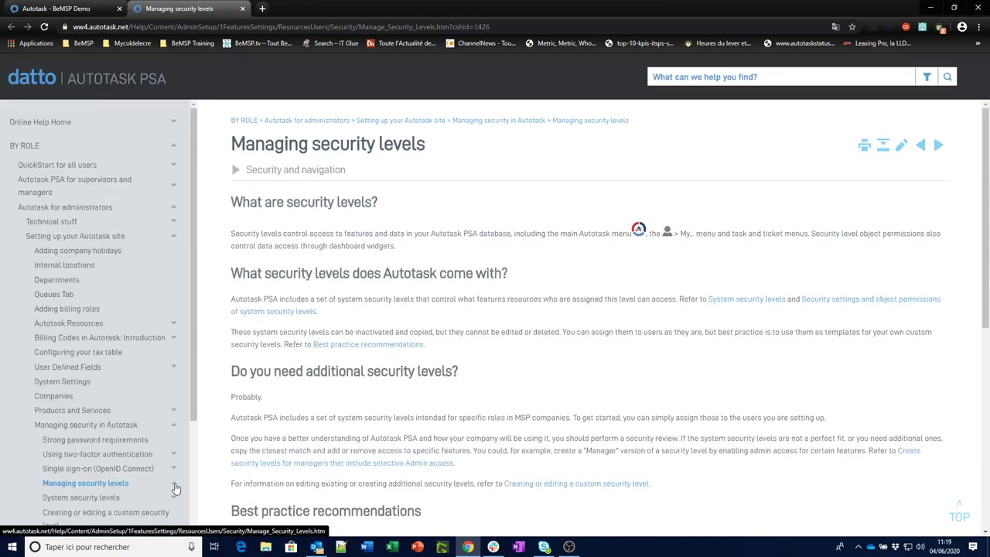
{"action": "left_click", "coordinate": [174, 484]}
{"action": "left_click", "coordinate": [174, 483]}
{"action": "left_click", "coordinate": [115, 503]}
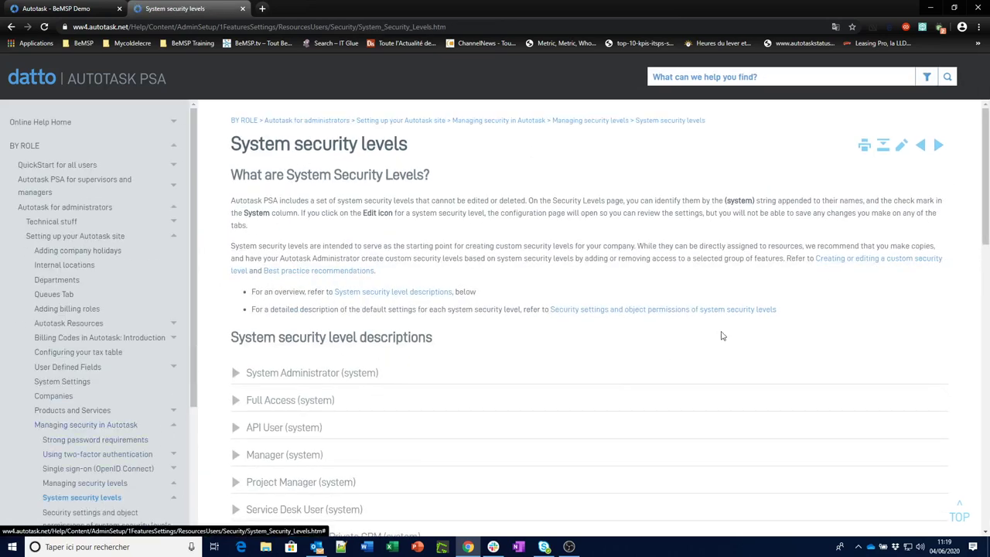
{"action": "left_click_drag", "start_coordinate": [986, 203], "coordinate": [986, 363]}
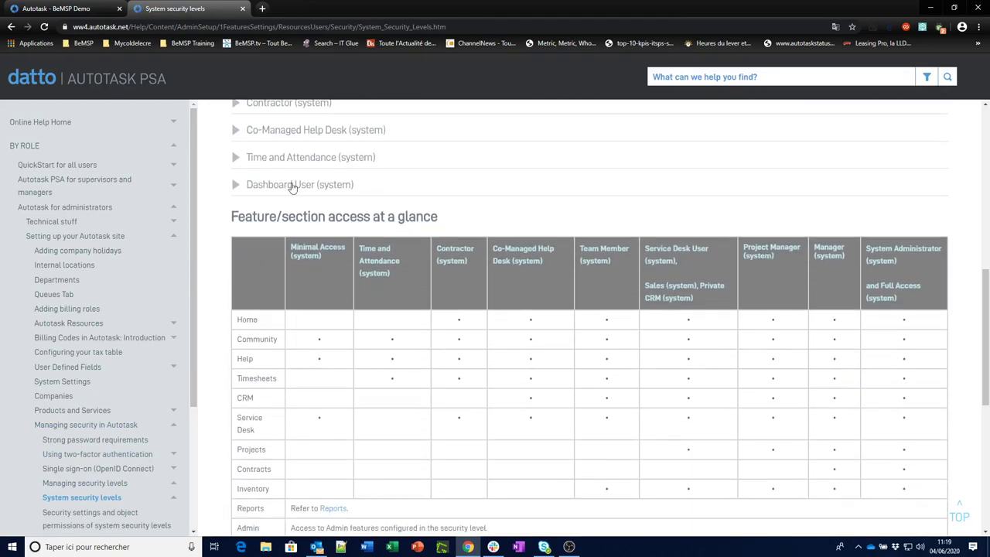
Review the Co-Managed Help Desk (system) column's feature access, then return to the Security Levels list.
{"action": "left_click_drag", "start_coordinate": [232, 219], "coordinate": [441, 219]}
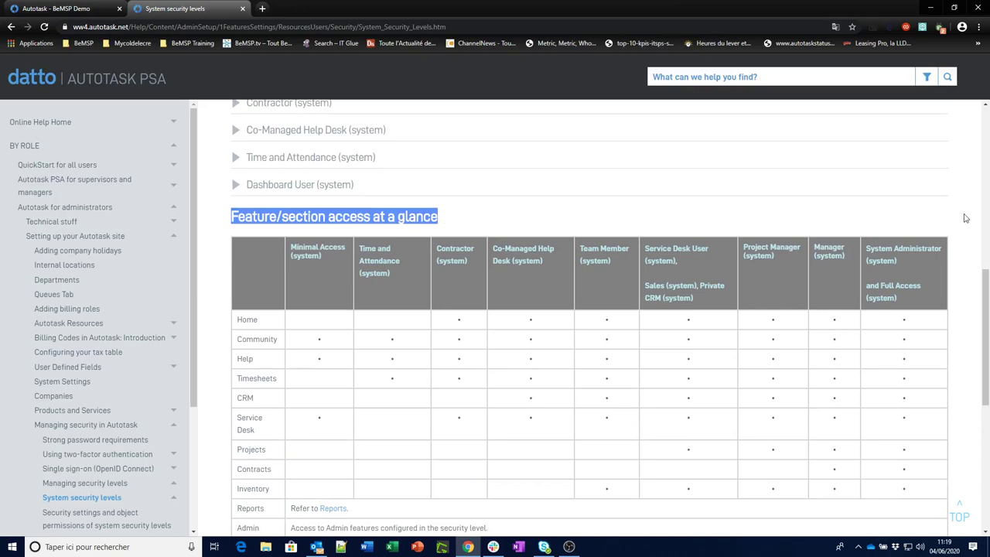
{"action": "left_click_drag", "start_coordinate": [985, 285], "coordinate": [985, 319]}
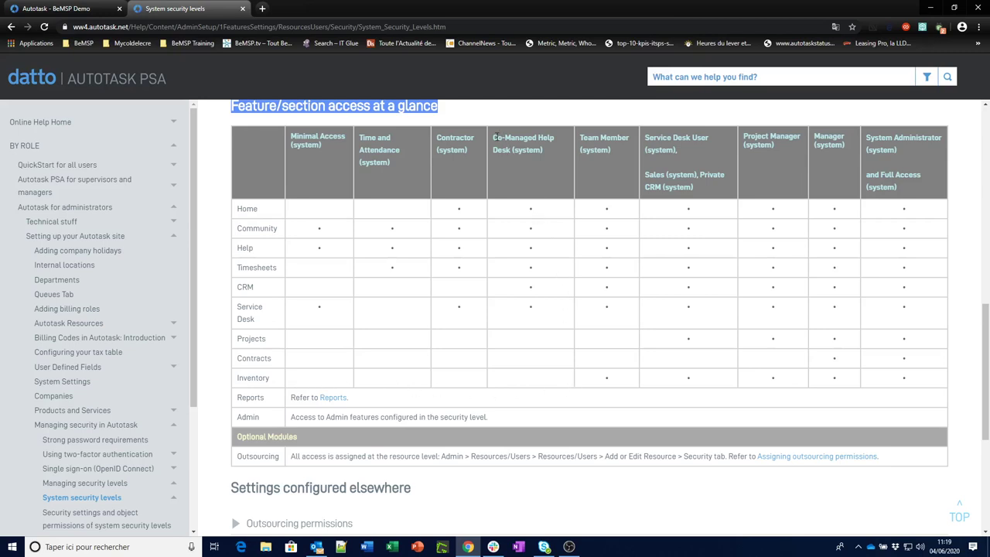
{"action": "left_click_drag", "start_coordinate": [492, 137], "coordinate": [544, 154]}
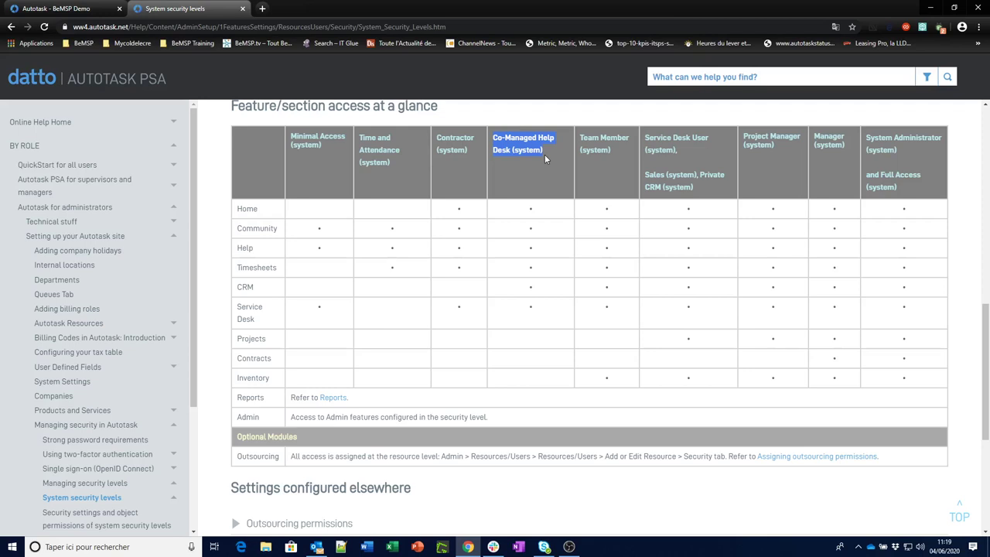
{"action": "left_click", "coordinate": [493, 142]}
{"action": "left_click_drag", "start_coordinate": [492, 142], "coordinate": [544, 150]}
{"action": "left_click_drag", "start_coordinate": [531, 211], "coordinate": [532, 309]}
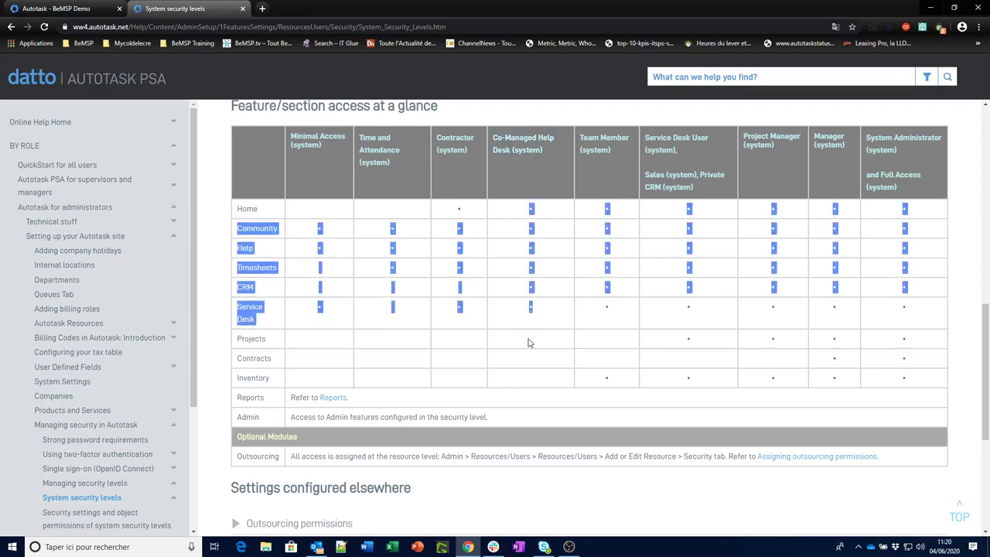
{"action": "left_click", "coordinate": [526, 385]}
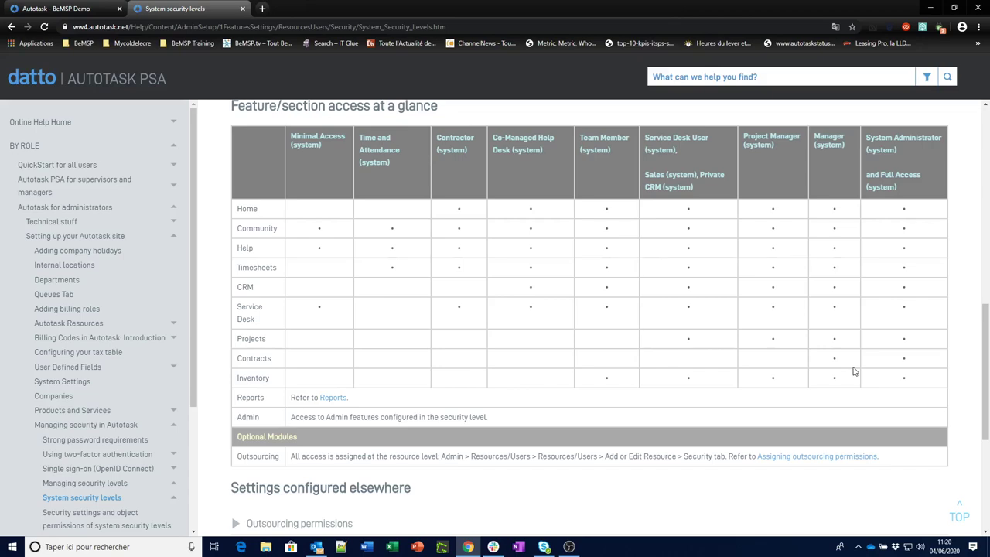
{"action": "left_click", "coordinate": [64, 11]}
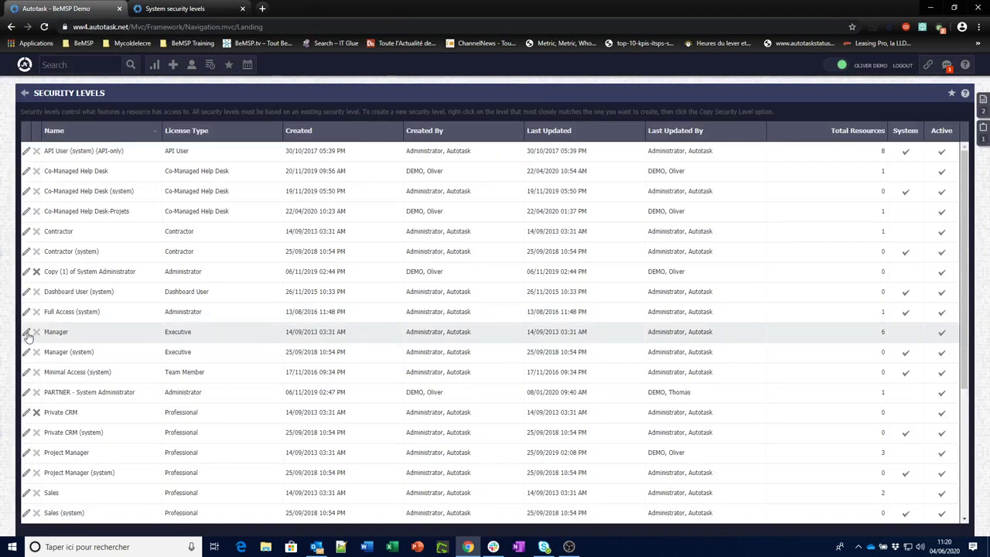
Edit the Manager level and remove all Contracts permissions except the invoice ones.
{"action": "left_click", "coordinate": [27, 332]}
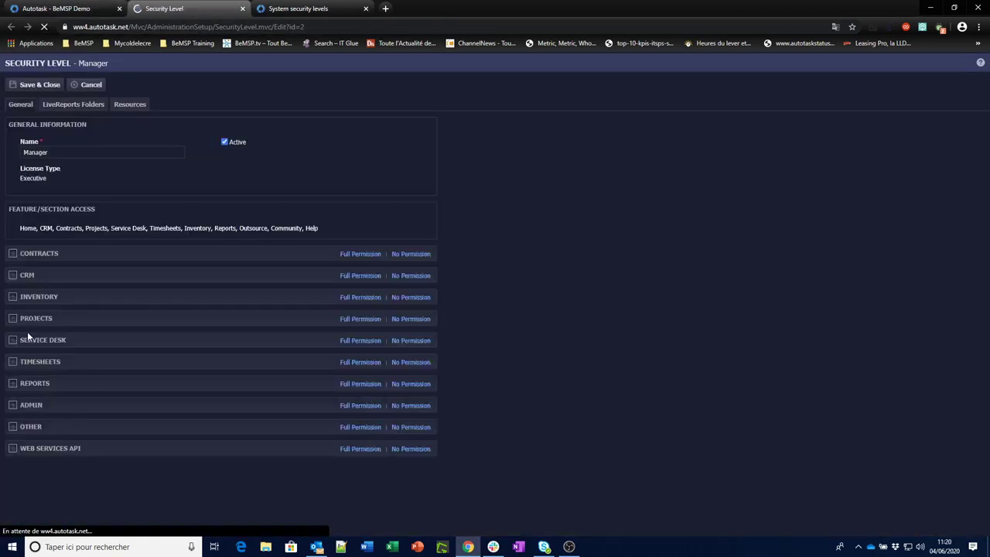
{"action": "left_click_drag", "start_coordinate": [20, 228], "coordinate": [297, 233]}
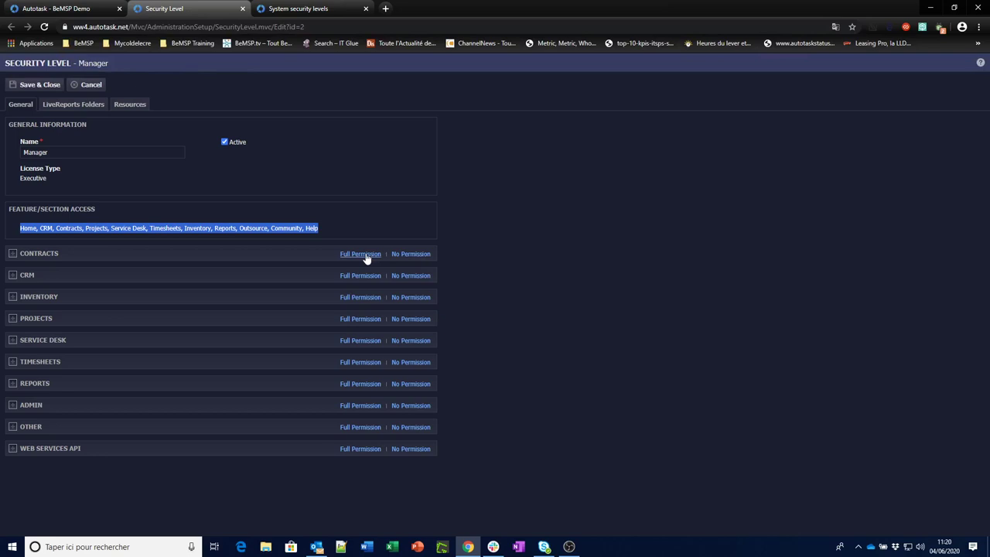
{"action": "left_click", "coordinate": [12, 254]}
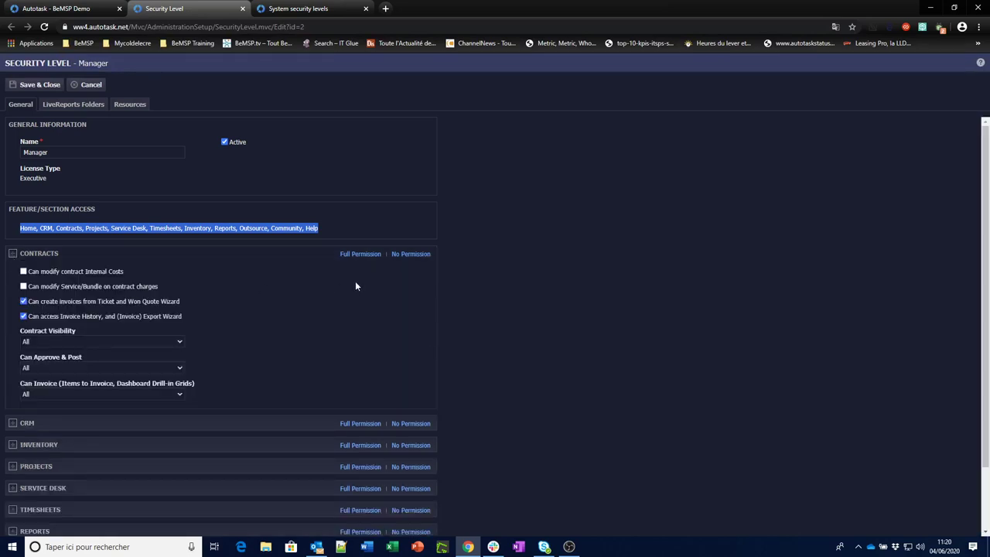
{"action": "left_click", "coordinate": [360, 255]}
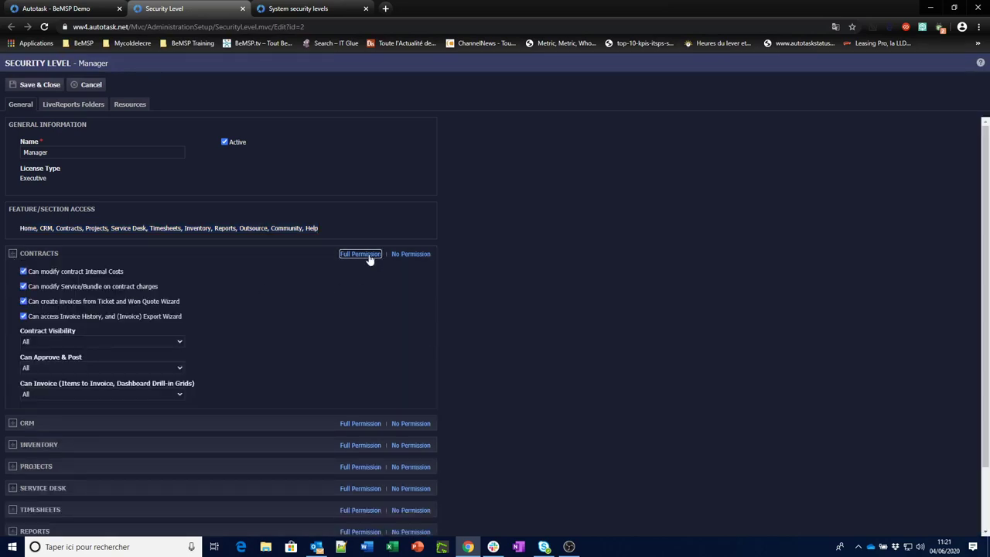
{"action": "left_click", "coordinate": [411, 255]}
Set Contract Visibility to None and open the custom security level help.
{"action": "left_click", "coordinate": [47, 343]}
{"action": "left_click", "coordinate": [23, 317]}
{"action": "left_click", "coordinate": [23, 302]}
{"action": "left_click", "coordinate": [980, 62]}
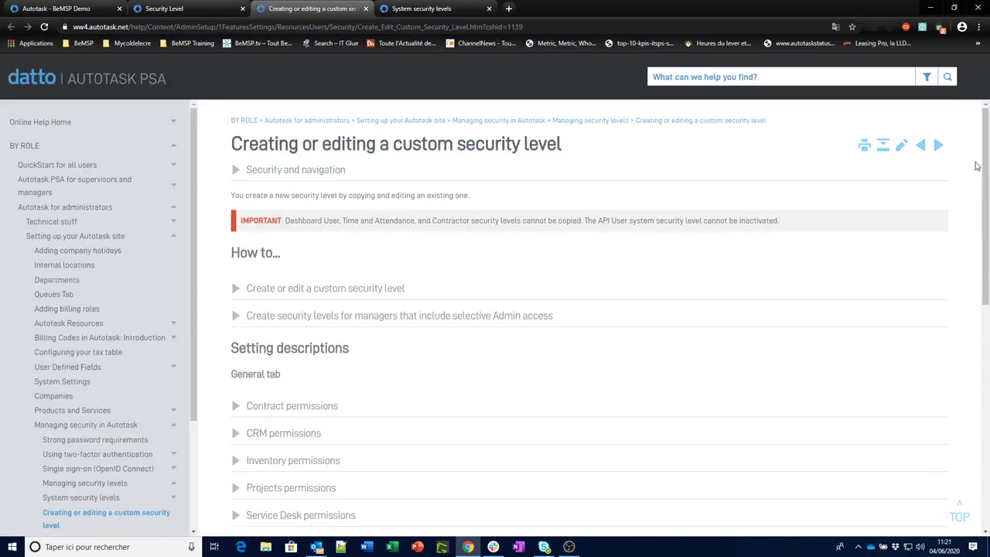
Read the help's Contract permissions descriptions and System security levels, then return to the Manager editor.
{"action": "left_click_drag", "start_coordinate": [985, 166], "coordinate": [957, 260]}
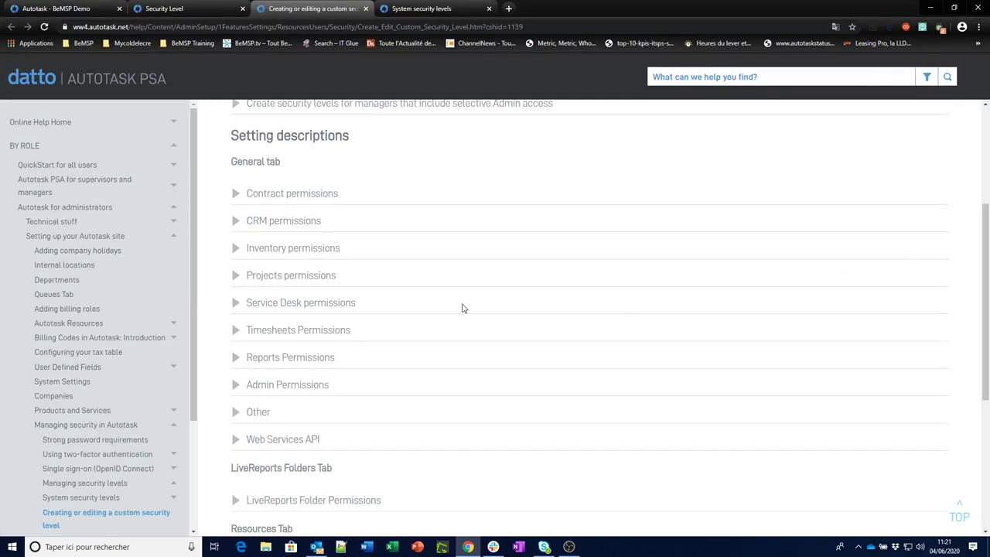
{"action": "left_click", "coordinate": [236, 199]}
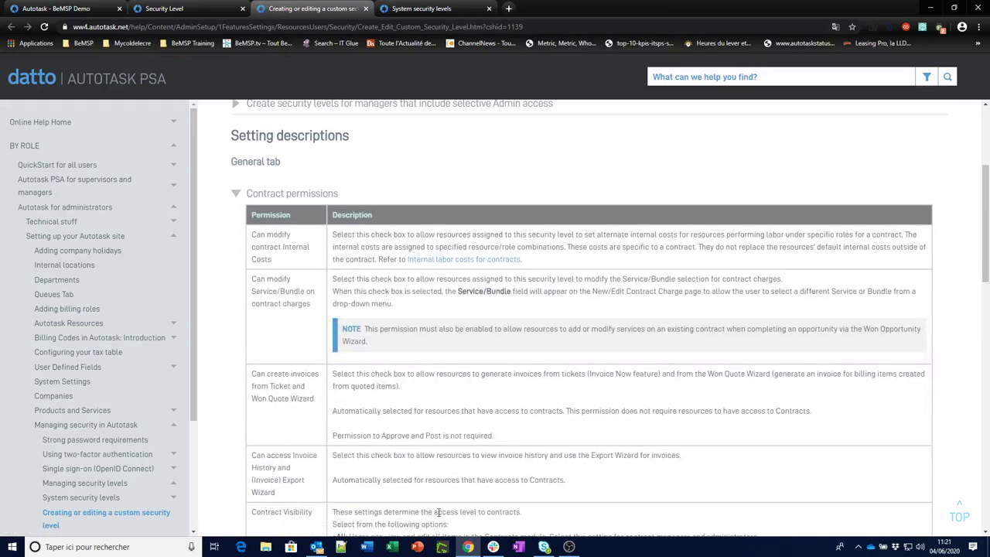
{"action": "left_click_drag", "start_coordinate": [985, 249], "coordinate": [987, 305]}
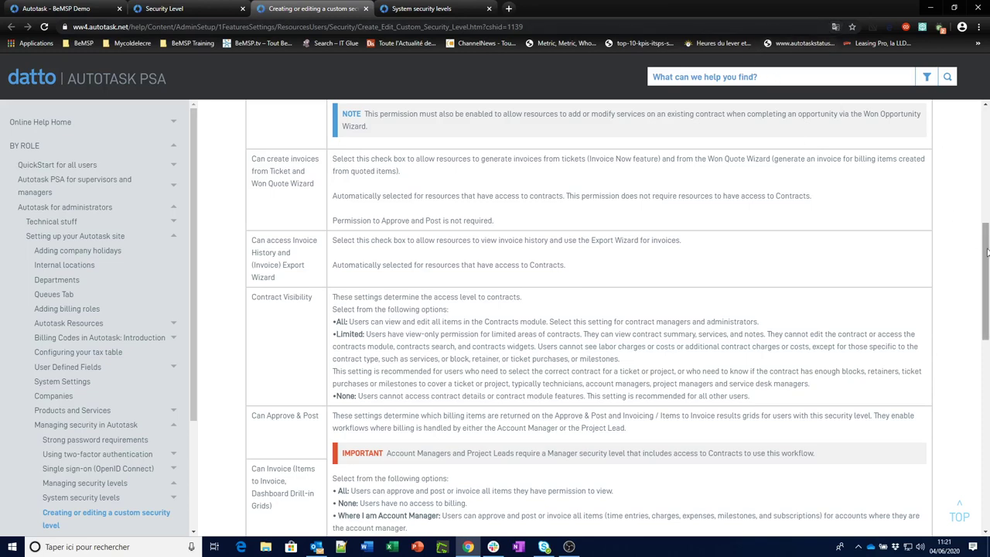
{"action": "scroll", "coordinate": [959, 234], "scroll_direction": "down", "scroll_amount": 1}
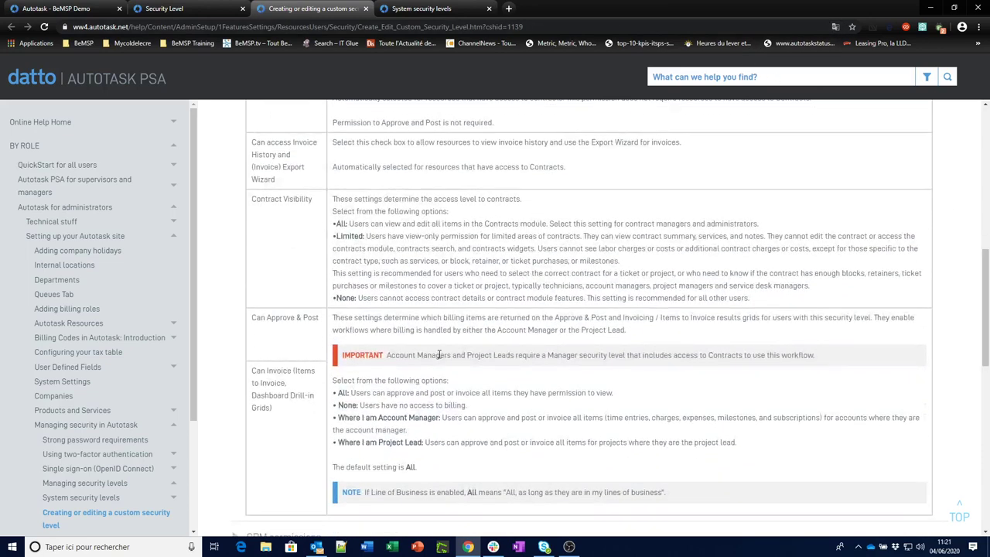
{"action": "left_click", "coordinate": [447, 9]}
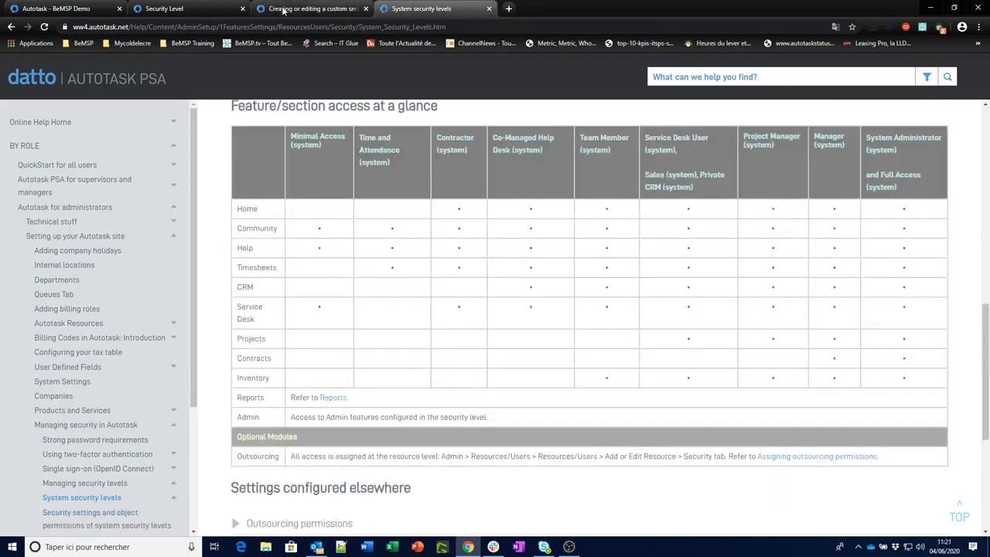
{"action": "left_click", "coordinate": [202, 9]}
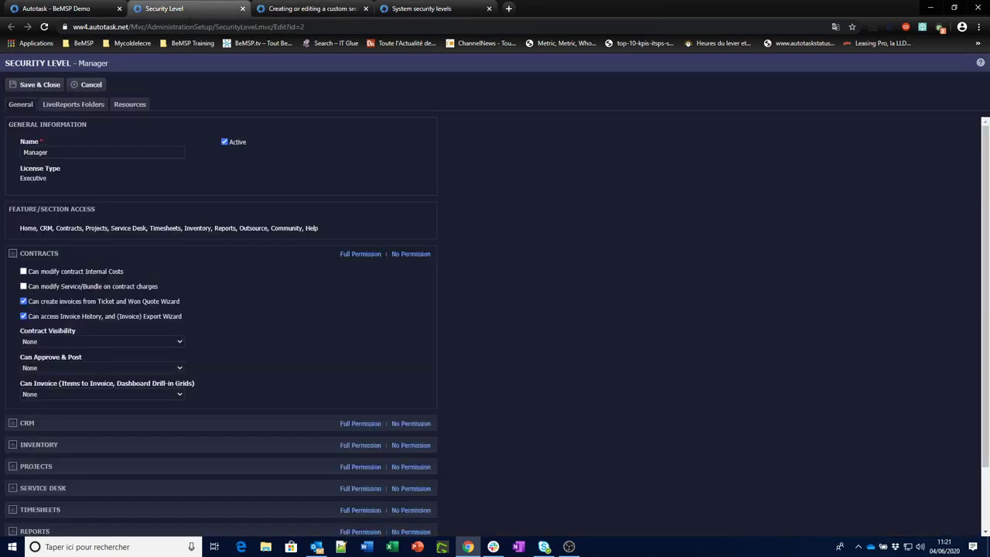
Expand CRM on the Manager level and scroll through its company, object and feature access tables.
{"action": "left_click_drag", "start_coordinate": [979, 216], "coordinate": [984, 235]}
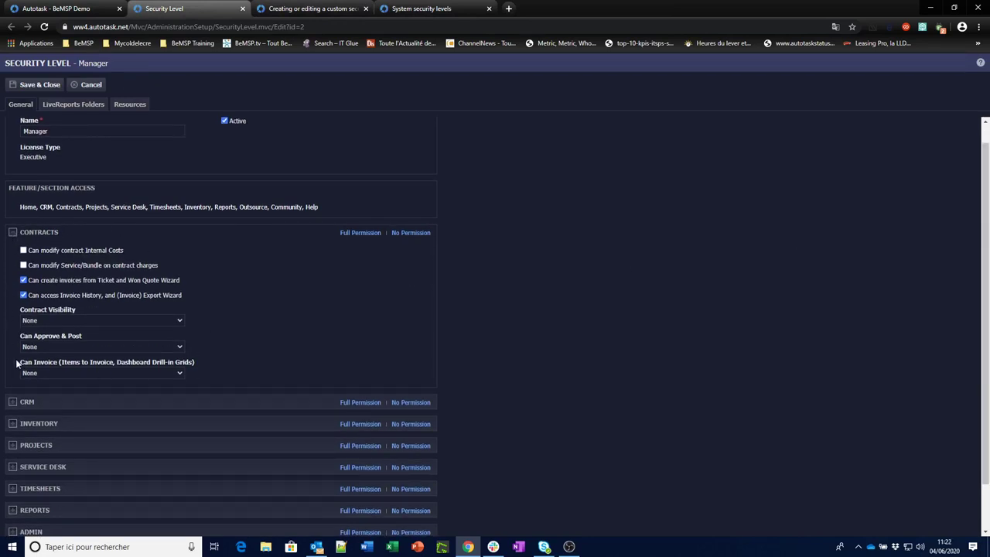
{"action": "left_click", "coordinate": [13, 402]}
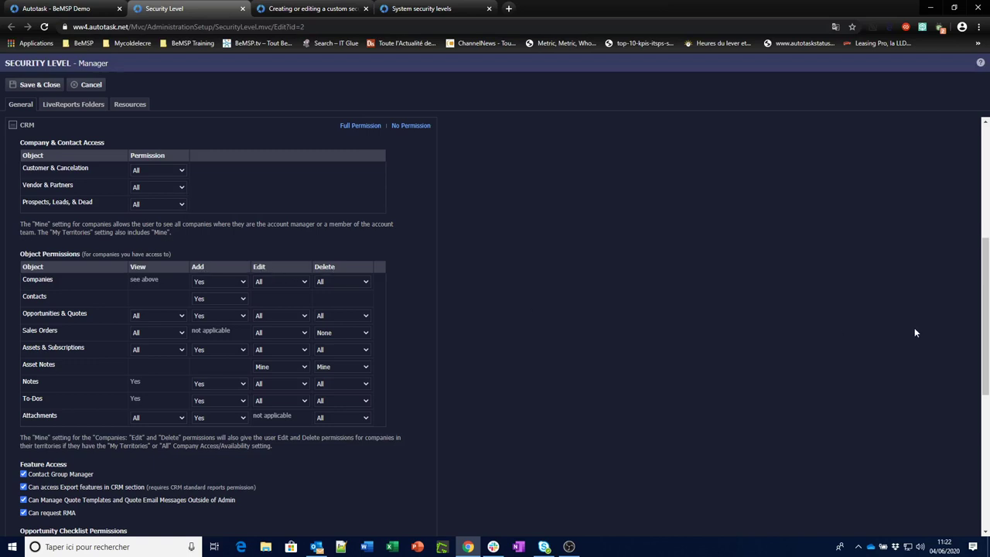
{"action": "left_click_drag", "start_coordinate": [986, 281], "coordinate": [980, 369]}
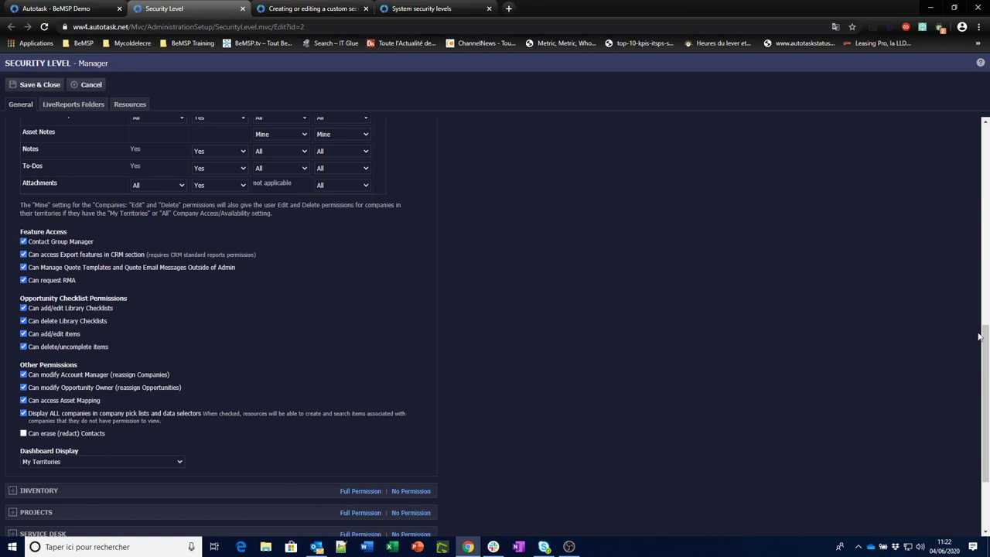
{"action": "left_click_drag", "start_coordinate": [983, 340], "coordinate": [939, 417]}
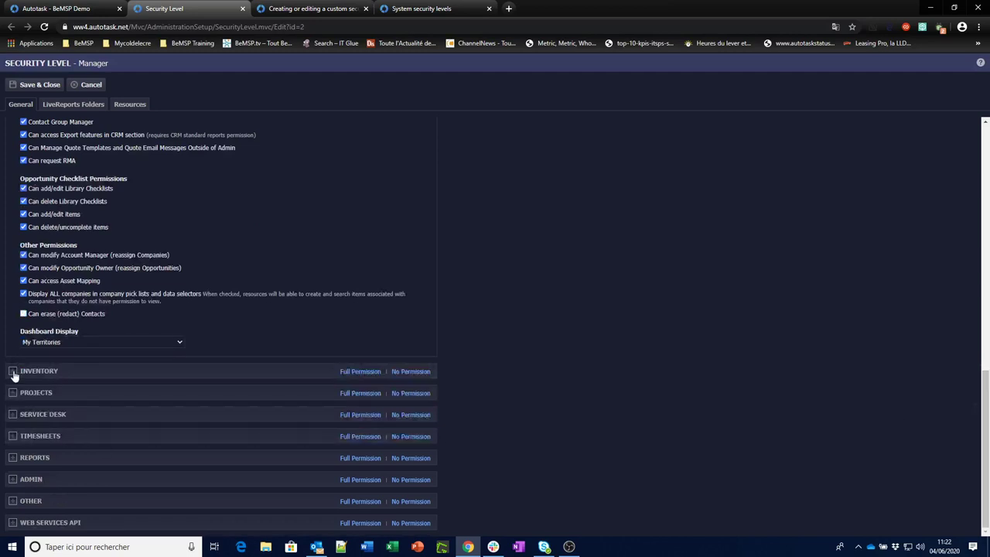
Expand the Inventory permissions section, review it, and collapse it again.
{"action": "left_click", "coordinate": [12, 371]}
{"action": "scroll", "coordinate": [13, 374], "scroll_direction": "down", "scroll_amount": 1}
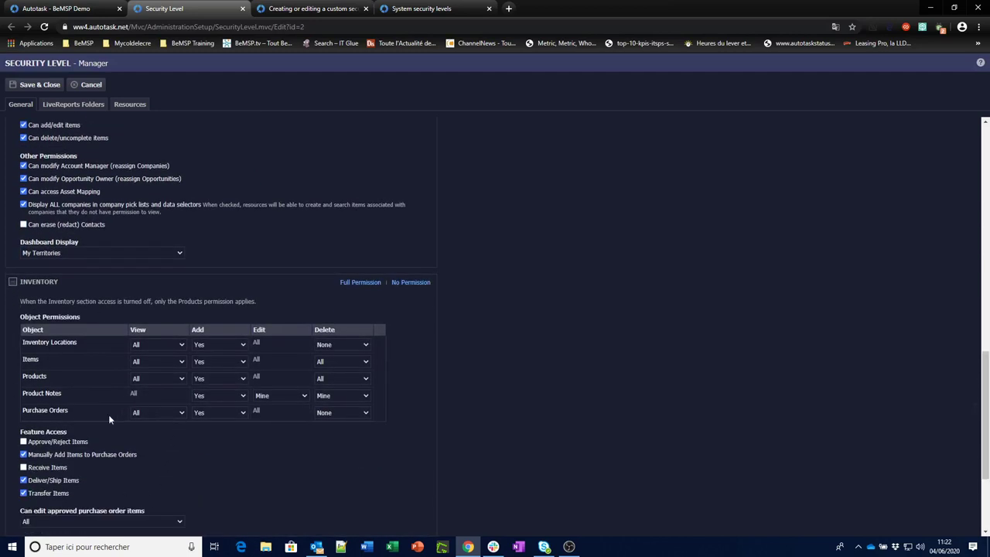
{"action": "left_click", "coordinate": [12, 285]}
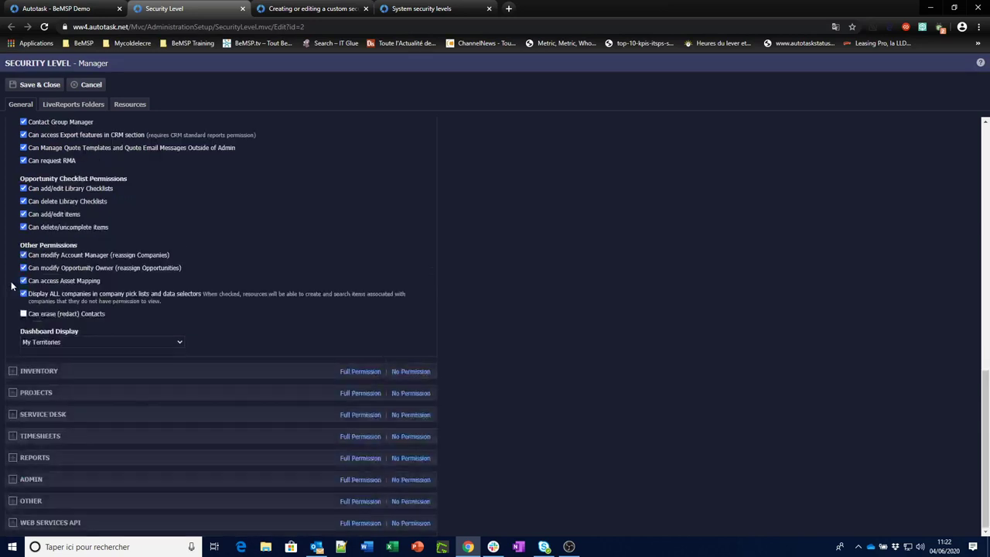
Review the Projects permissions, collapse them, and expand the Service Desk section.
{"action": "left_click", "coordinate": [11, 395]}
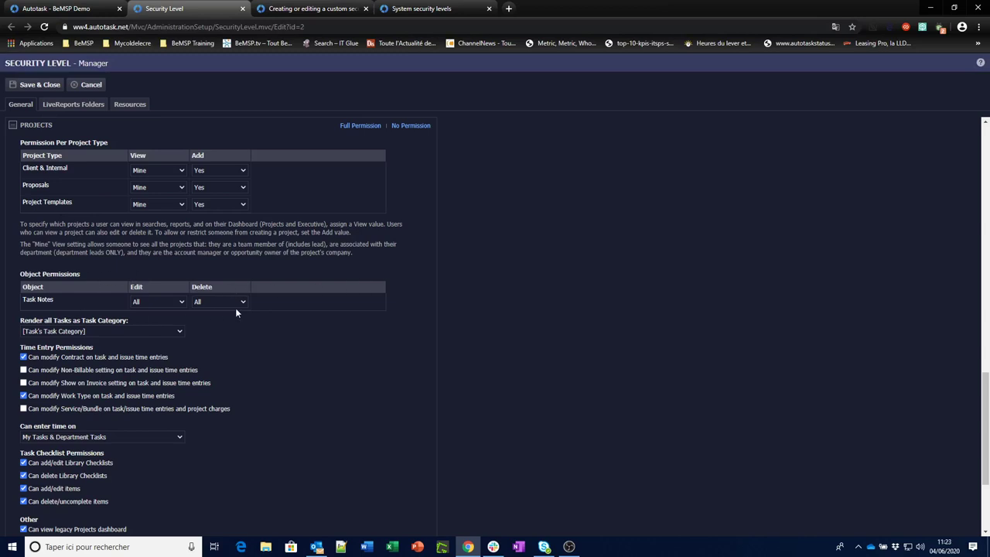
{"action": "left_click", "coordinate": [12, 126]}
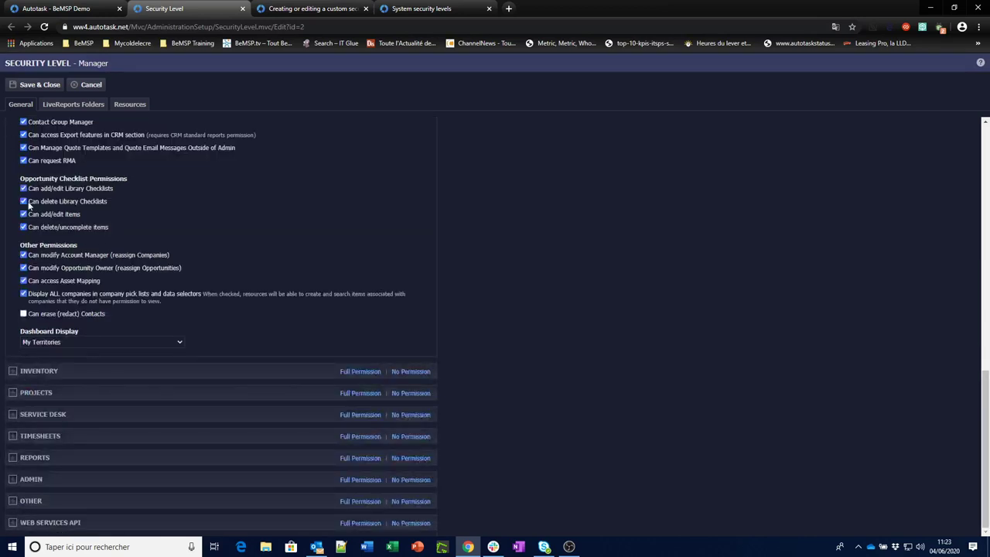
{"action": "left_click", "coordinate": [12, 416]}
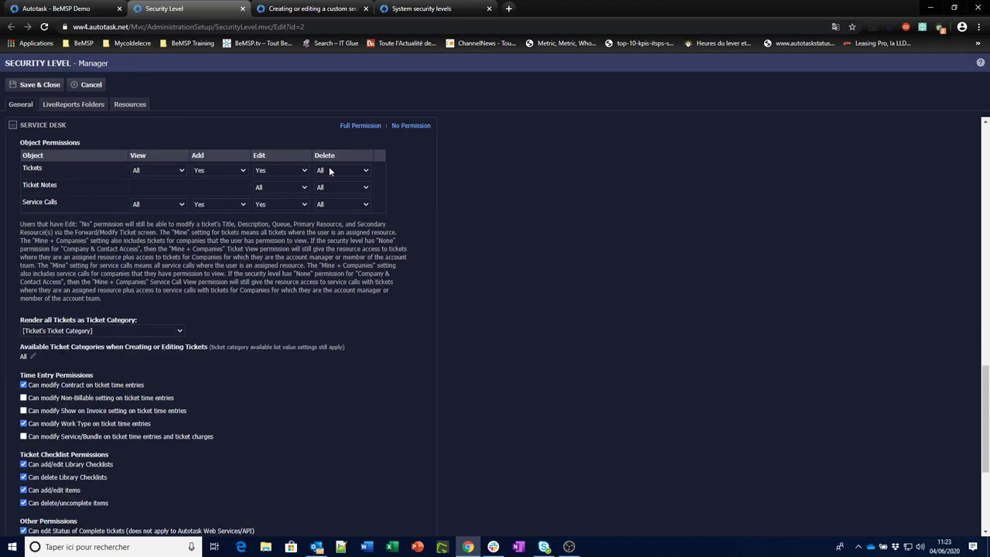
Keep the Tickets view at All and try rendering all tickets as the Demande category.
{"action": "left_click", "coordinate": [182, 172]}
{"action": "left_click", "coordinate": [437, 336]}
{"action": "left_click", "coordinate": [180, 331]}
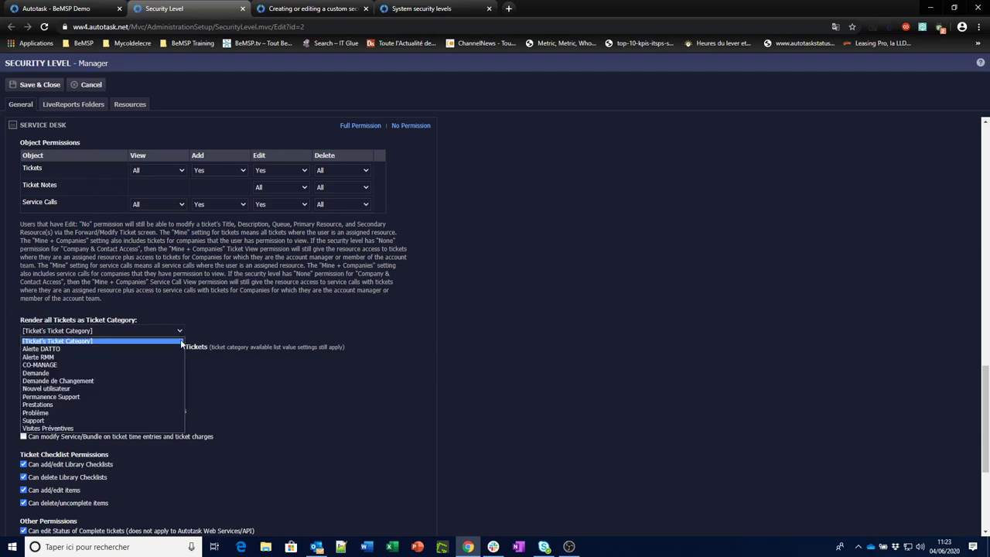
{"action": "left_click", "coordinate": [122, 371]}
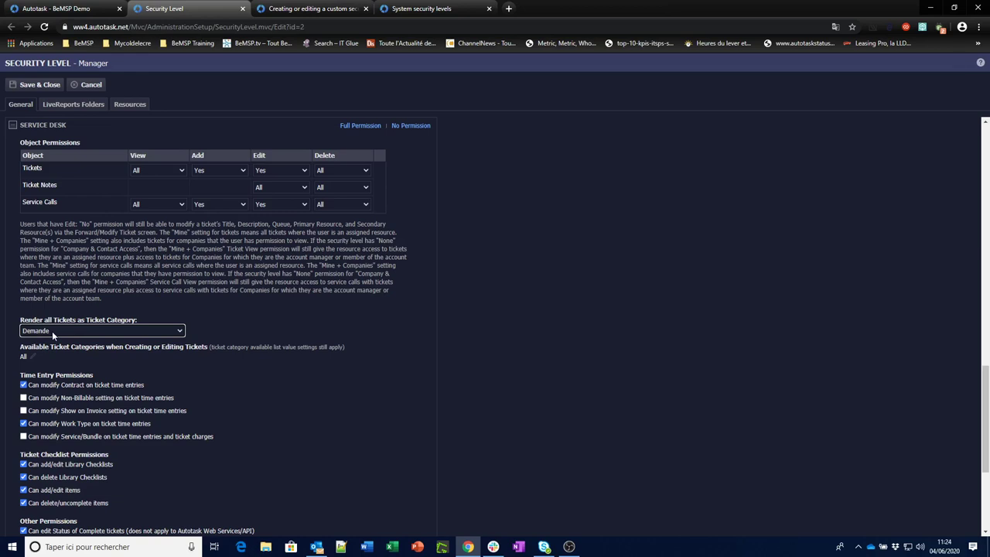
Restore rendering by [Ticket's Ticket Category] and open the available ticket categories selector.
{"action": "left_click", "coordinate": [52, 331]}
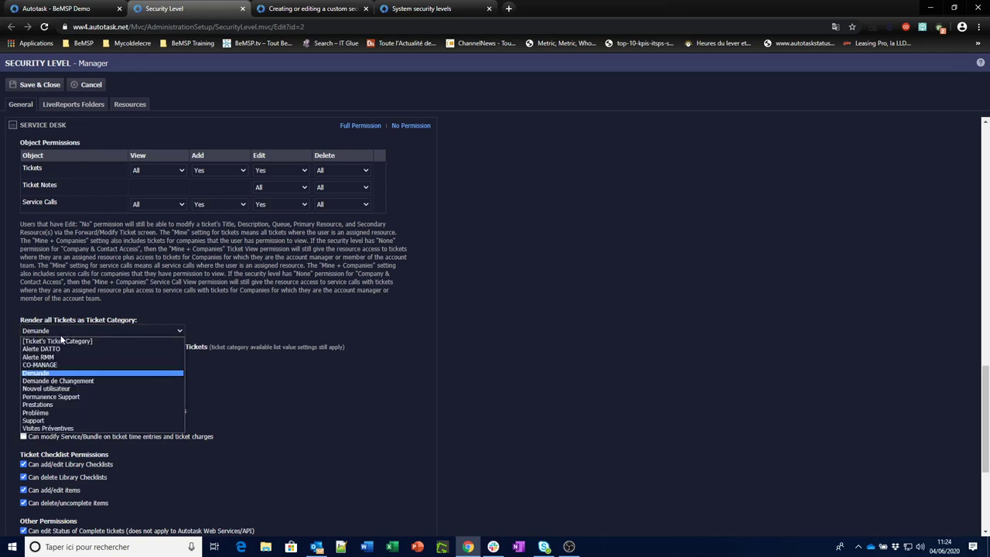
{"action": "left_click", "coordinate": [60, 337]}
{"action": "left_click", "coordinate": [31, 357]}
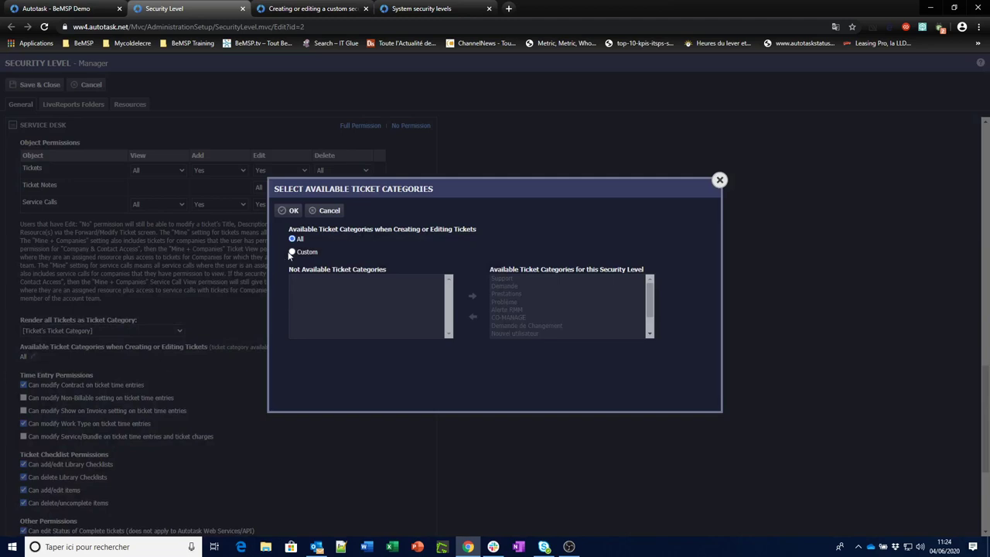
Browse the Custom ticket category lists, close the dialog unchanged, and collapse Service Desk.
{"action": "left_click", "coordinate": [292, 252]}
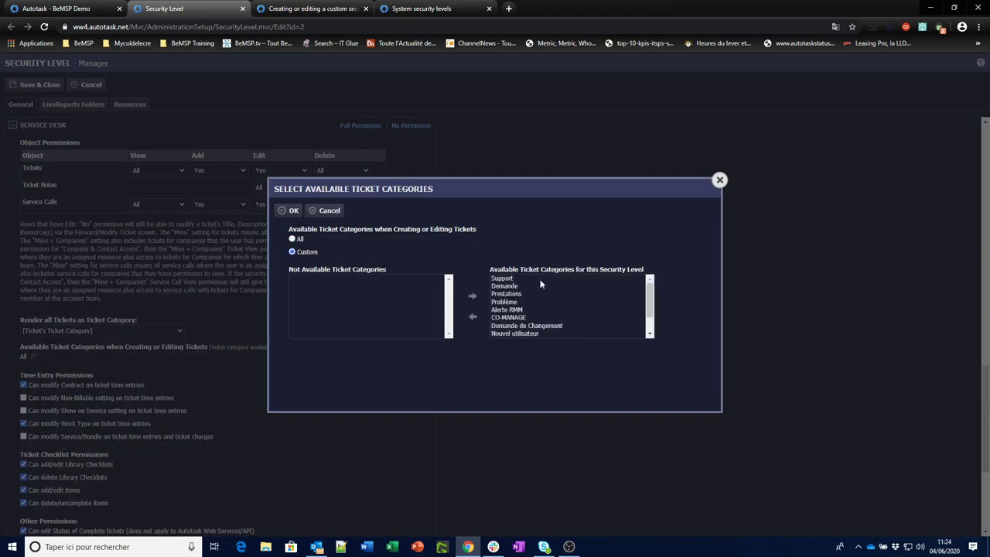
{"action": "left_click", "coordinate": [650, 298]}
{"action": "scroll", "coordinate": [651, 298], "scroll_direction": "down", "scroll_amount": 1}
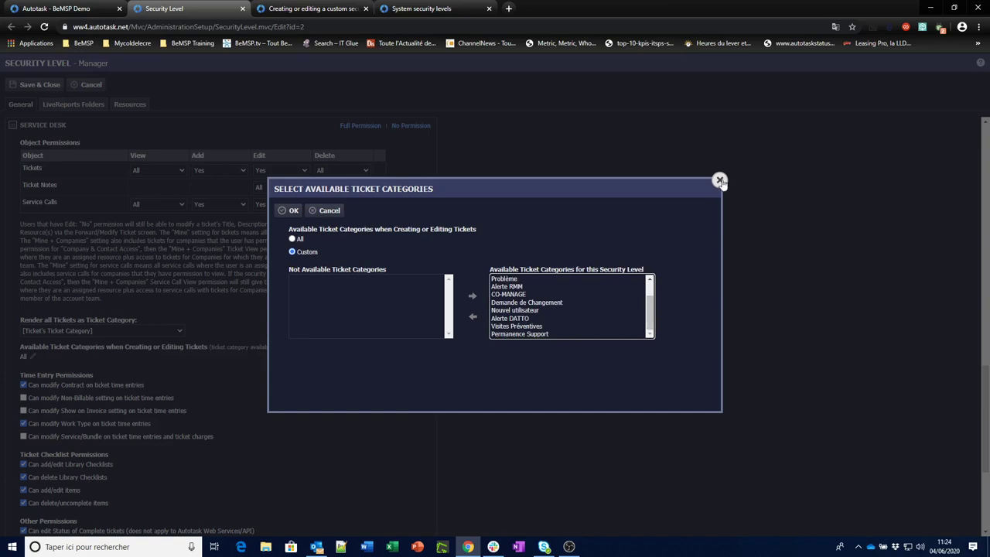
{"action": "left_click", "coordinate": [720, 180]}
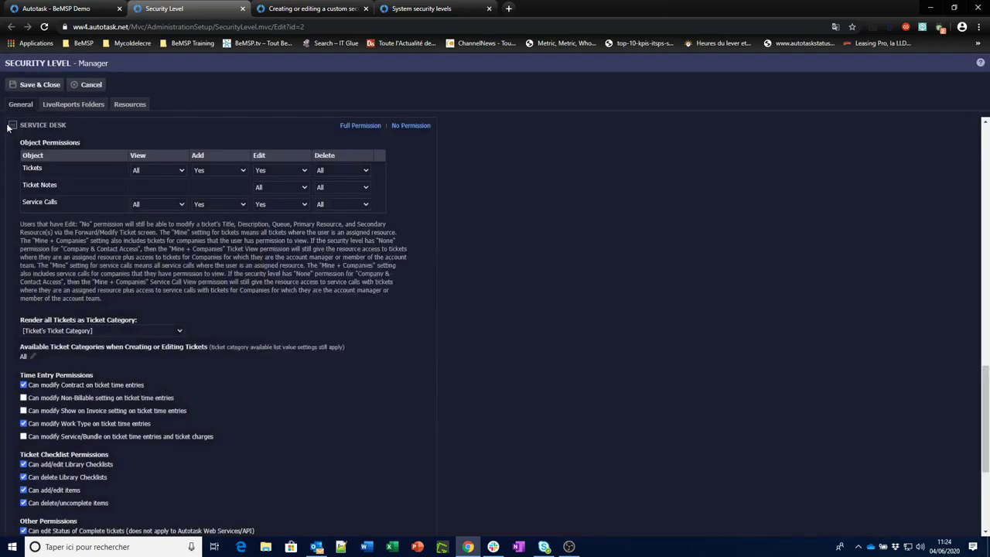
{"action": "left_click", "coordinate": [13, 127]}
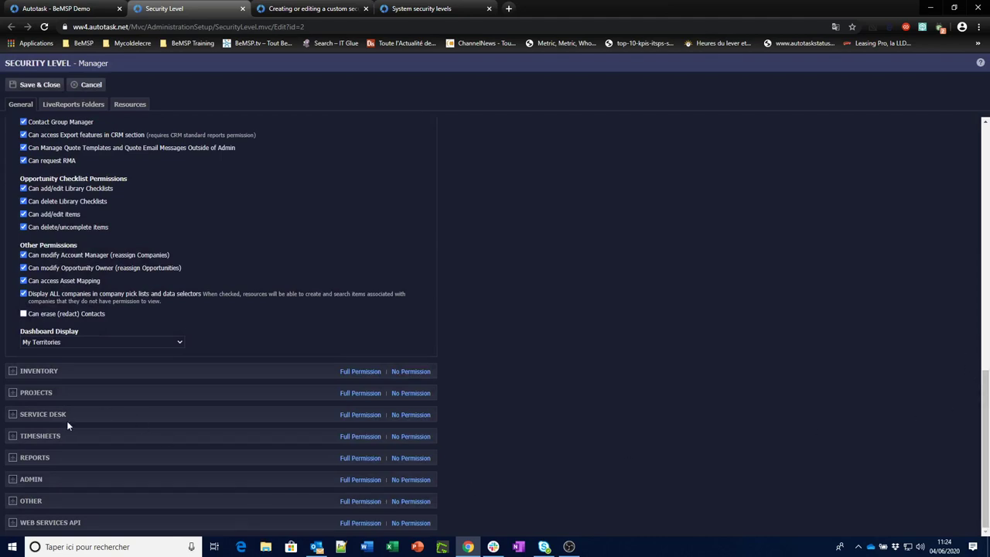
Briefly open and close Timesheets, then expand the Reports permissions section.
{"action": "left_click", "coordinate": [12, 436]}
{"action": "left_click", "coordinate": [12, 438]}
{"action": "left_click", "coordinate": [14, 459]}
{"action": "scroll", "coordinate": [14, 462], "scroll_direction": "down", "scroll_amount": 2}
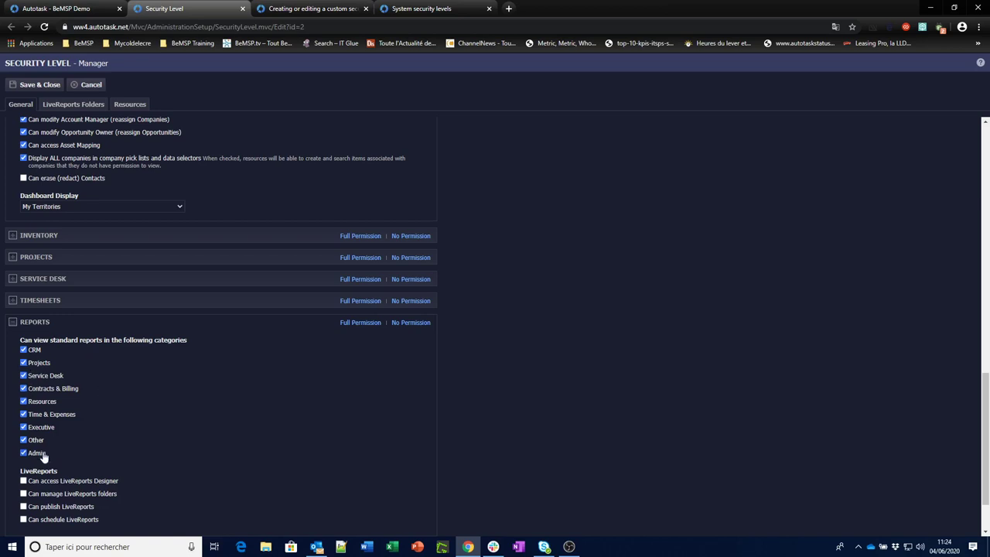
Glance at the Security Levels list, return to the Manager editor, and expand Admin.
{"action": "left_click", "coordinate": [58, 8]}
{"action": "mouse_move", "coordinate": [25, 65]}
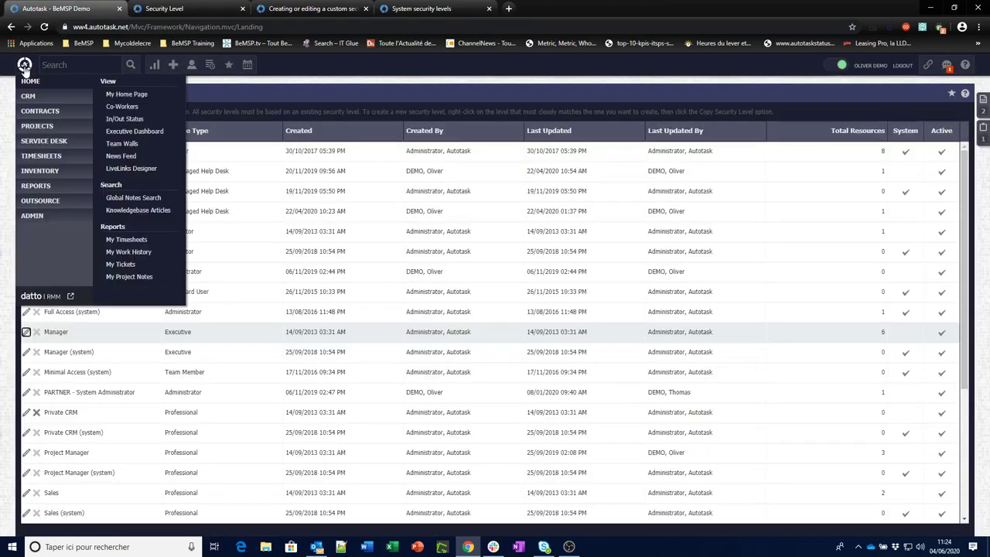
{"action": "mouse_move", "coordinate": [35, 98]}
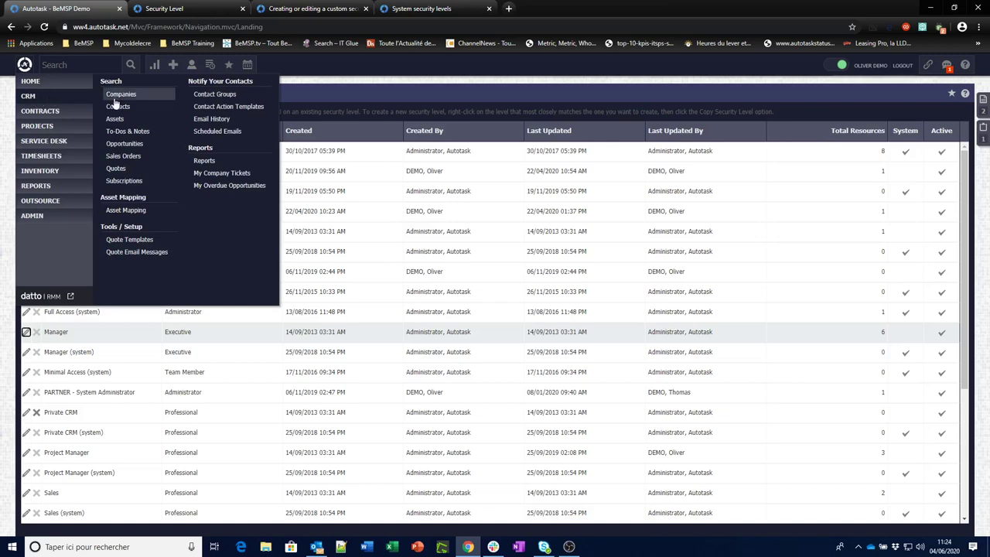
{"action": "mouse_move", "coordinate": [65, 146]}
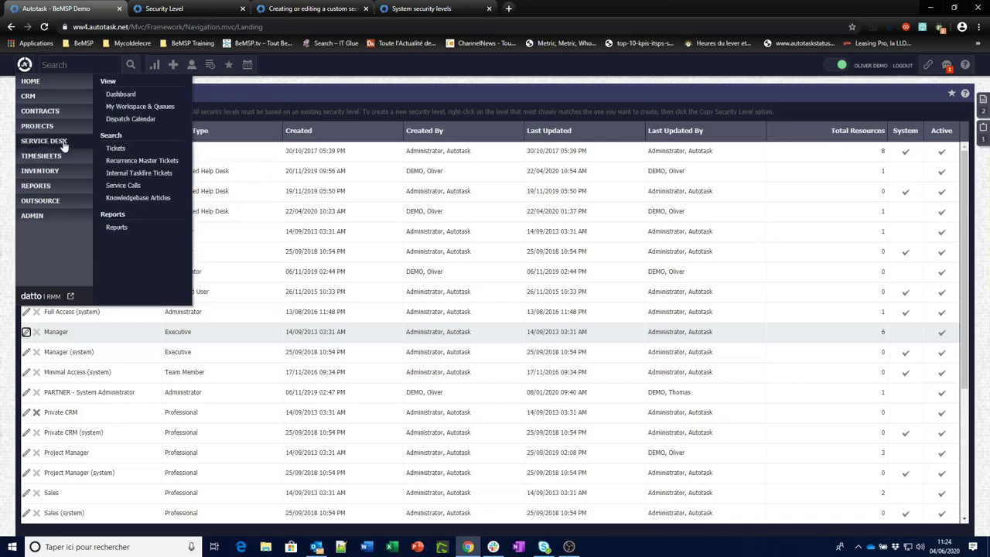
{"action": "left_click", "coordinate": [183, 10]}
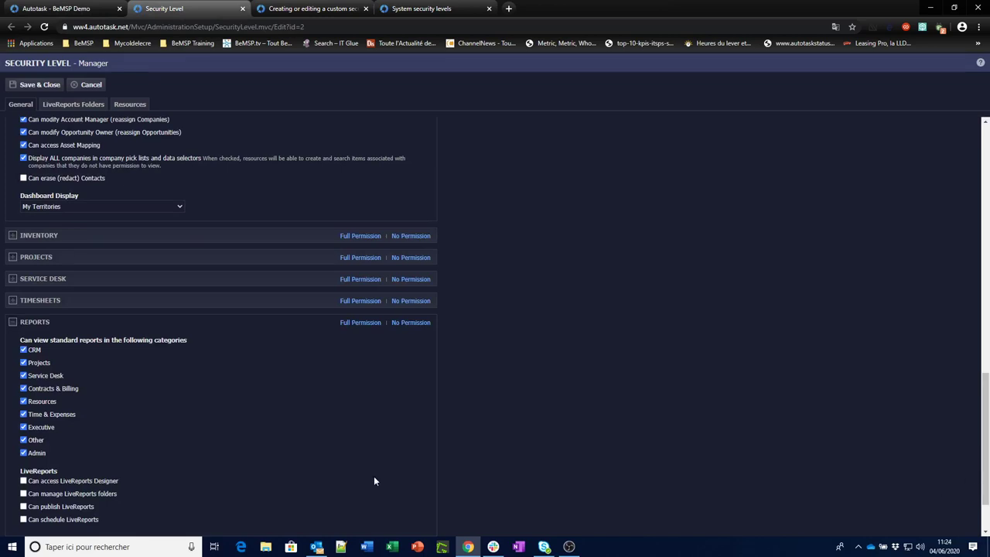
{"action": "scroll", "coordinate": [92, 469], "scroll_direction": "down", "scroll_amount": 2}
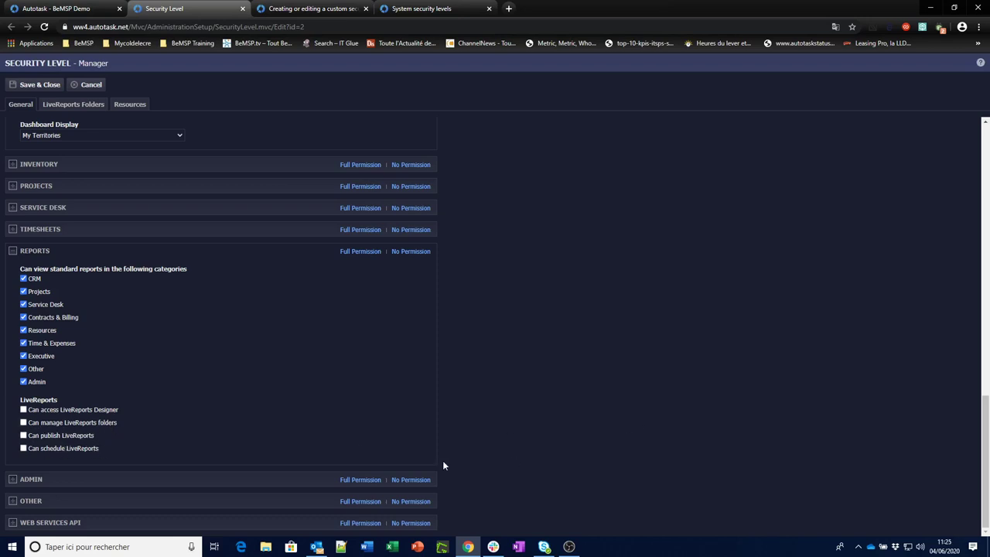
{"action": "left_click", "coordinate": [12, 479]}
{"action": "scroll", "coordinate": [183, 476], "scroll_direction": "down", "scroll_amount": 3}
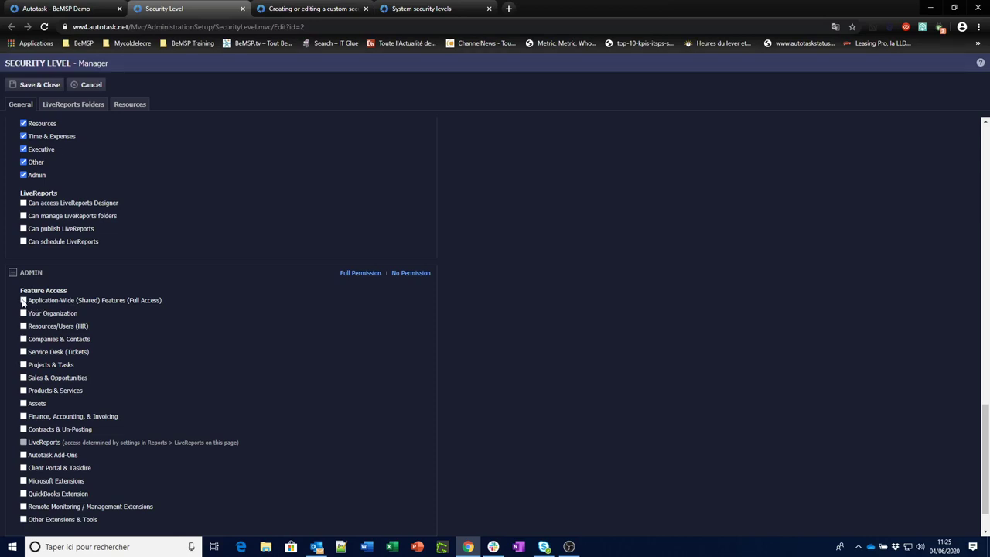
Tick Application-Wide (Shared) Features (Full Access) and Service Desk (Tickets), then collapse Admin.
{"action": "left_click", "coordinate": [23, 301]}
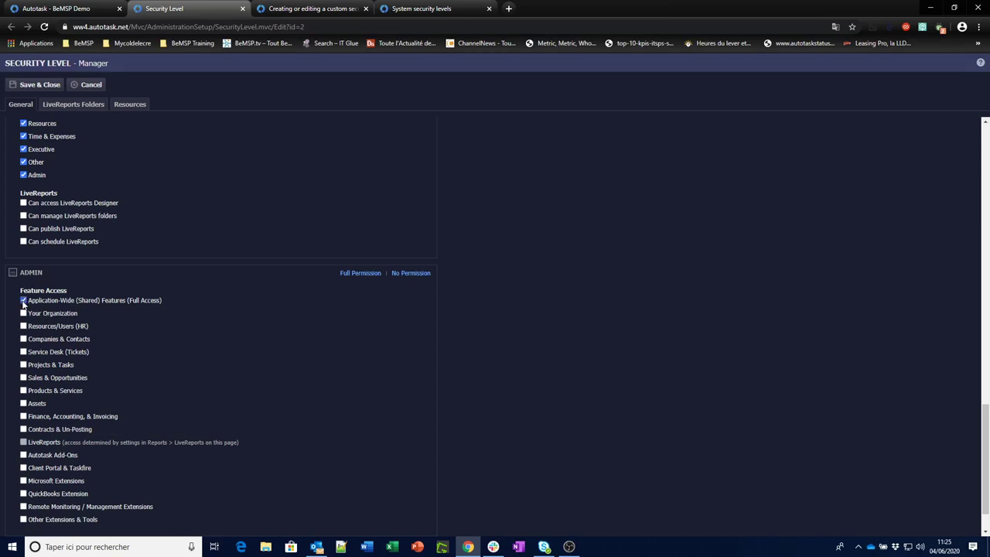
{"action": "left_click", "coordinate": [24, 352]}
{"action": "left_click", "coordinate": [13, 273]}
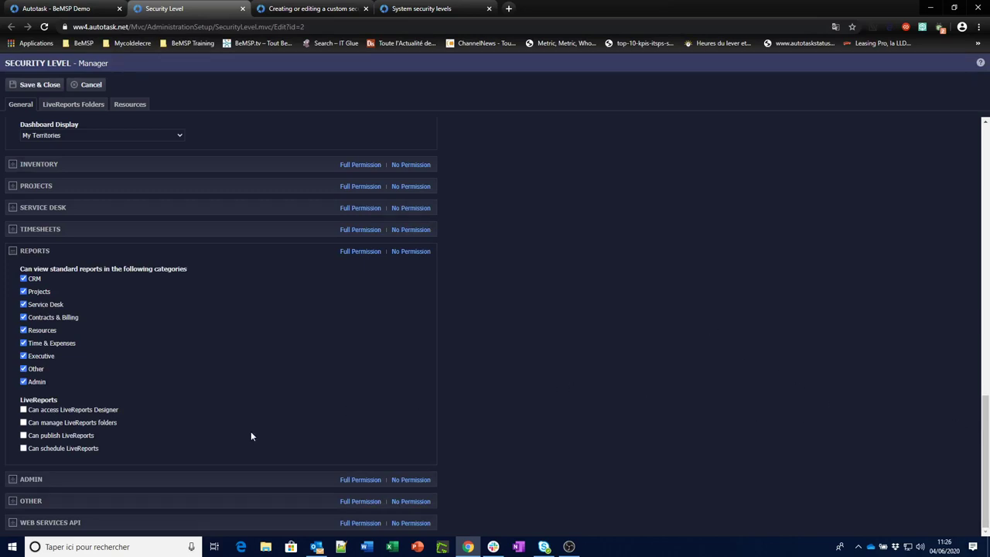
Expand Other, keep Can view internal cost data ticked, and expand Web Services API.
{"action": "left_click", "coordinate": [13, 501]}
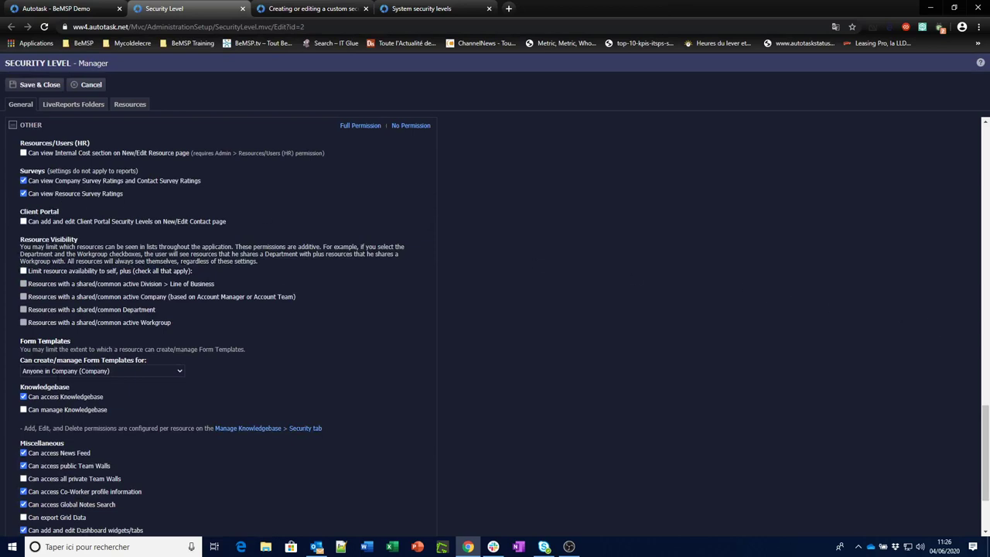
{"action": "left_click_drag", "start_coordinate": [986, 434], "coordinate": [986, 461]}
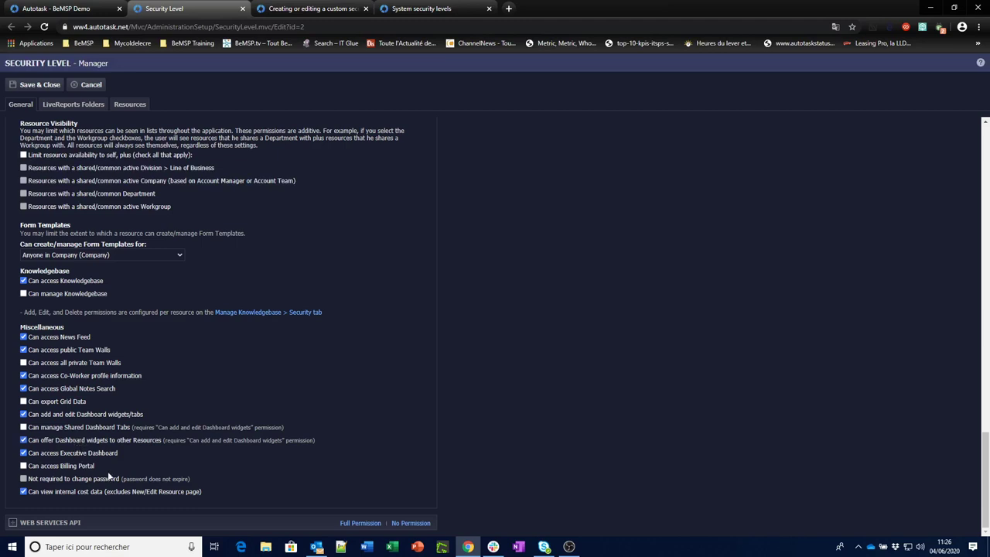
{"action": "left_click", "coordinate": [24, 493]}
{"action": "left_click_drag", "start_coordinate": [146, 498], "coordinate": [198, 499]}
{"action": "left_click", "coordinate": [23, 492]}
{"action": "left_click", "coordinate": [12, 524]}
{"action": "scroll", "coordinate": [11, 524], "scroll_direction": "down", "scroll_amount": 1}
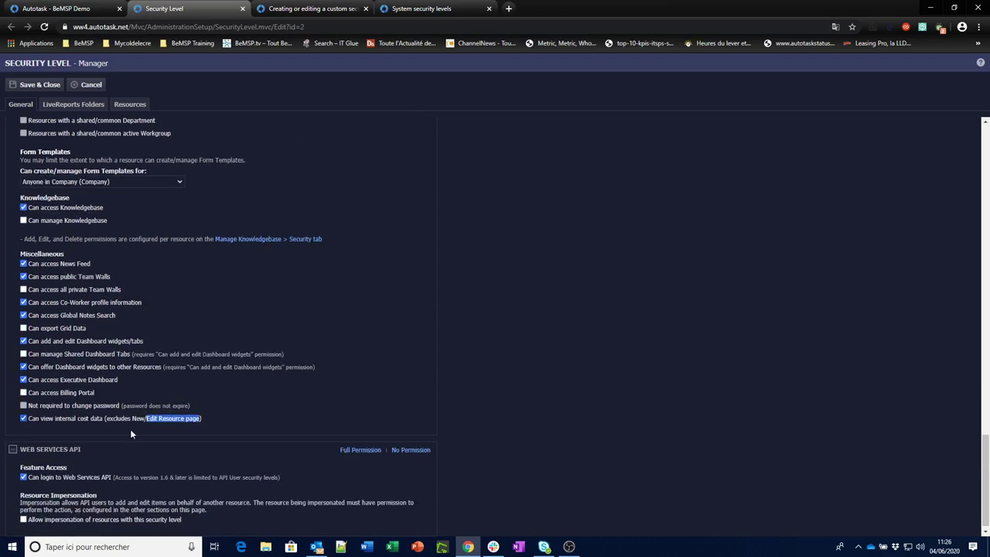
Keep Can login to Web Services API ticked, then Cancel the Manager security level without saving.
{"action": "left_click", "coordinate": [24, 477]}
{"action": "left_click", "coordinate": [31, 481]}
{"action": "left_click_drag", "start_coordinate": [307, 477], "coordinate": [168, 480]}
{"action": "left_click_drag", "start_coordinate": [90, 484], "coordinate": [31, 481]}
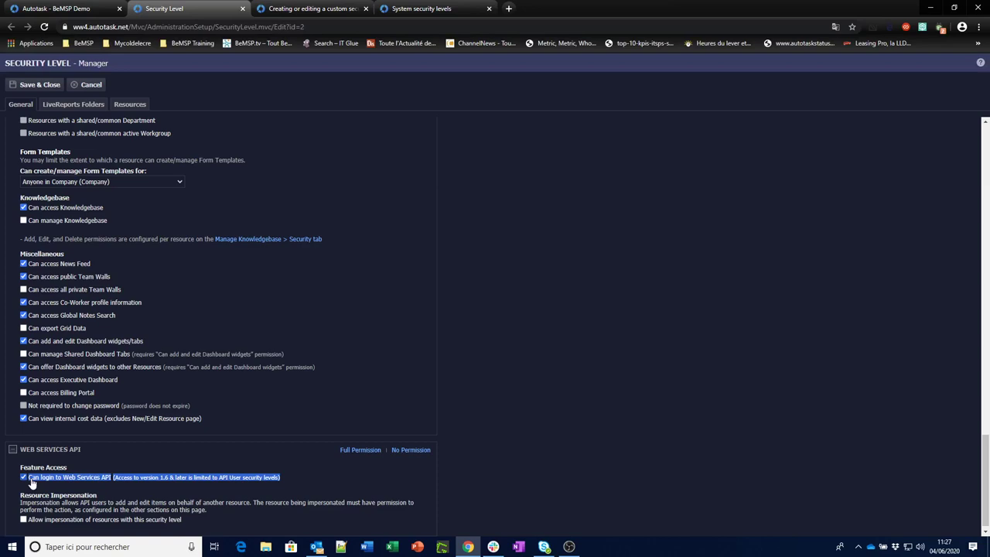
{"action": "scroll", "coordinate": [101, 325], "scroll_direction": "up", "scroll_amount": 15}
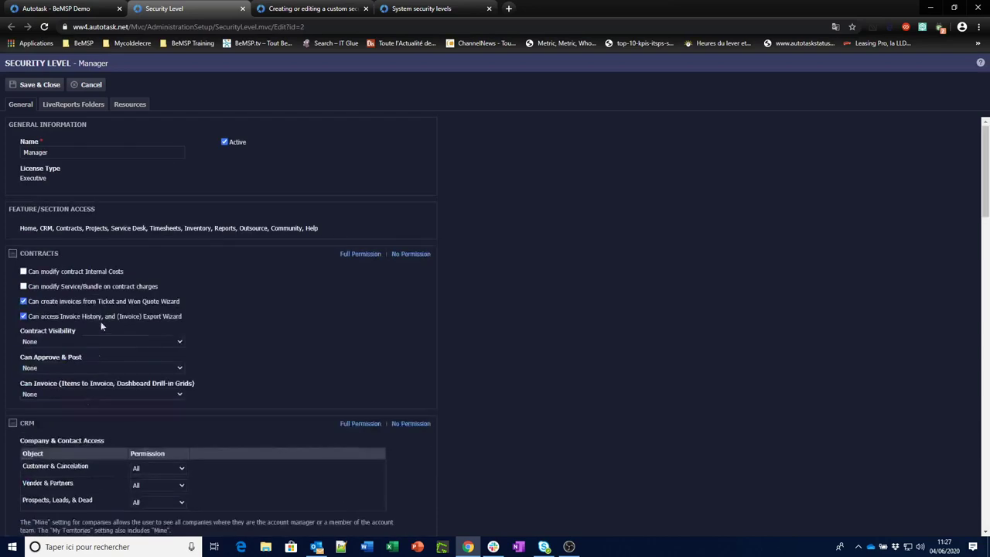
{"action": "left_click", "coordinate": [91, 85]}
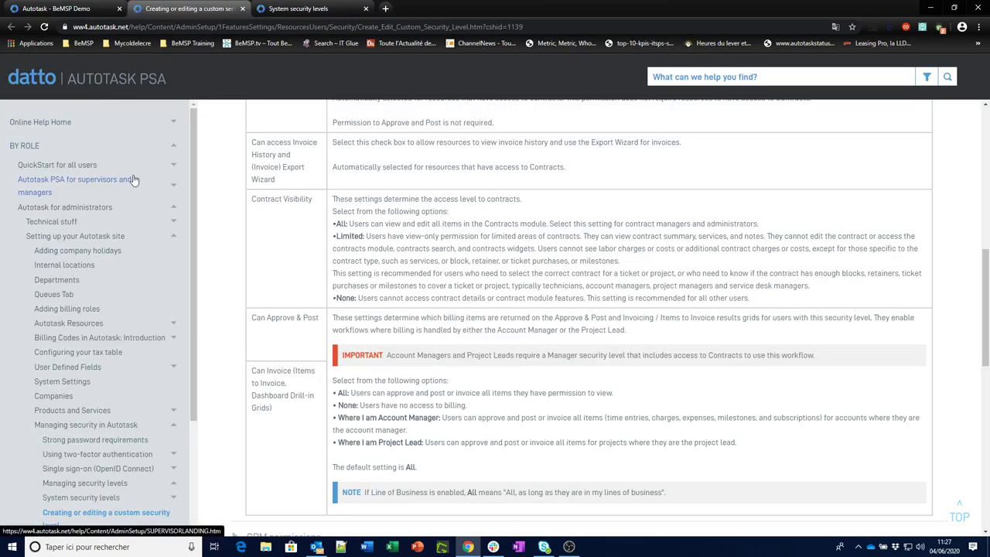